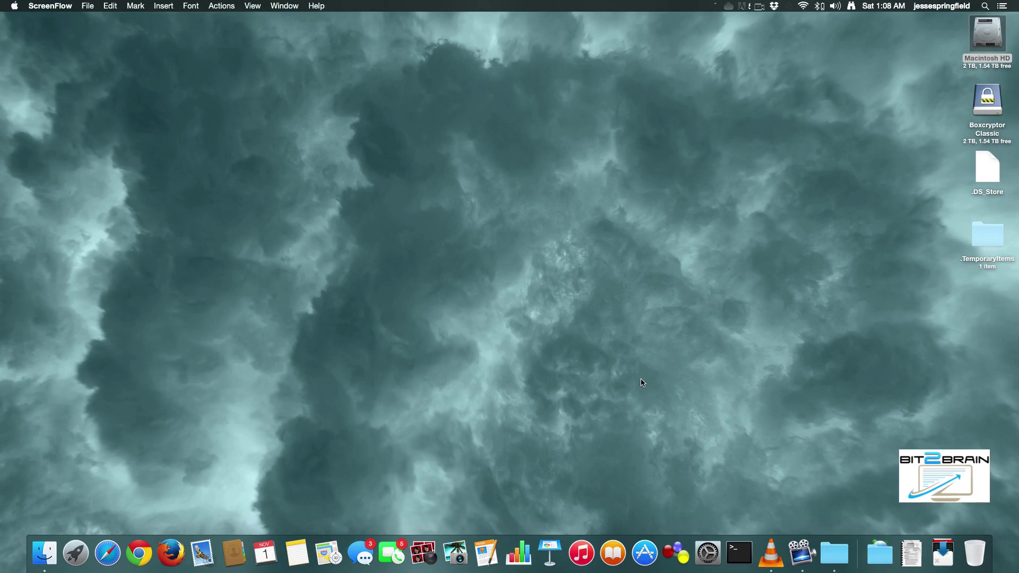
Open Macintosh HD and show the Downloads folder with its four items.
double_click(979, 33)
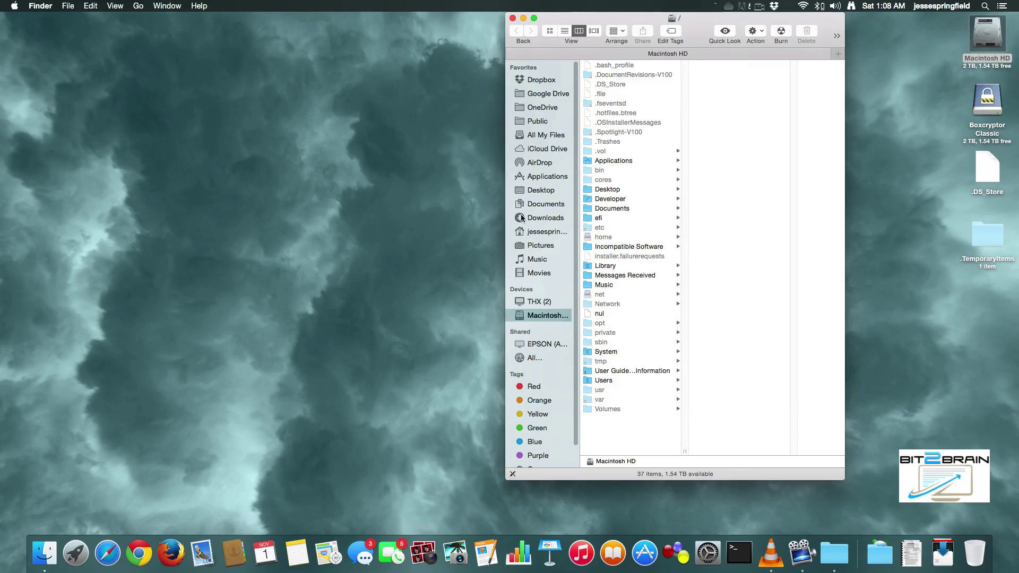
click(550, 218)
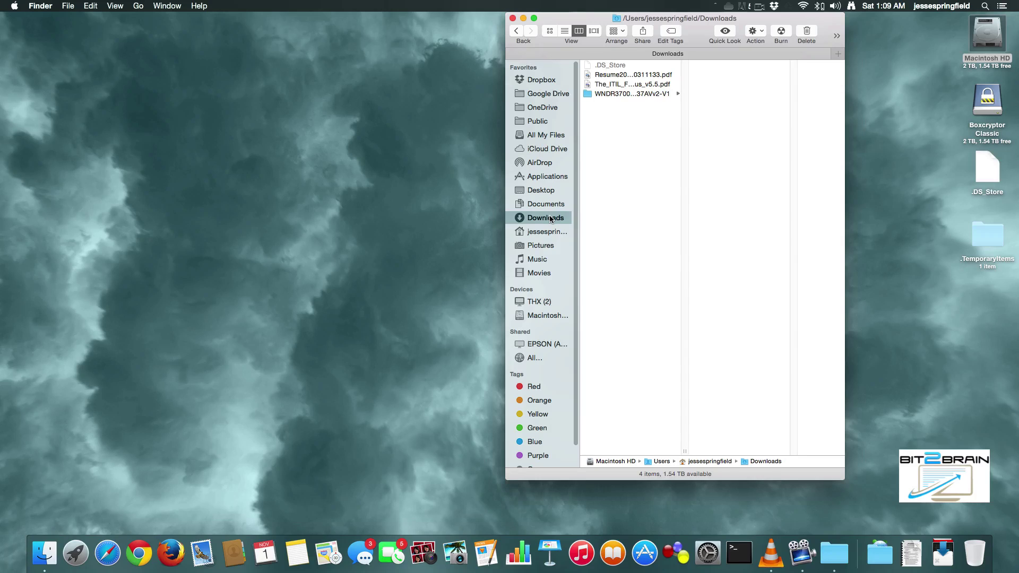
Open Users & Groups from System Preferences and move the window left of Finder.
click(15, 5)
click(25, 34)
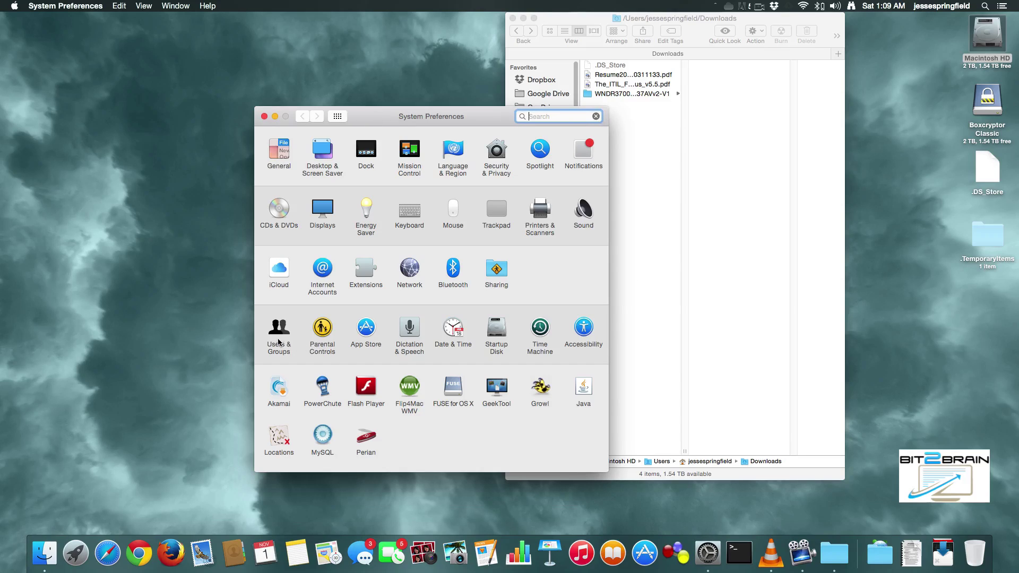
click(278, 340)
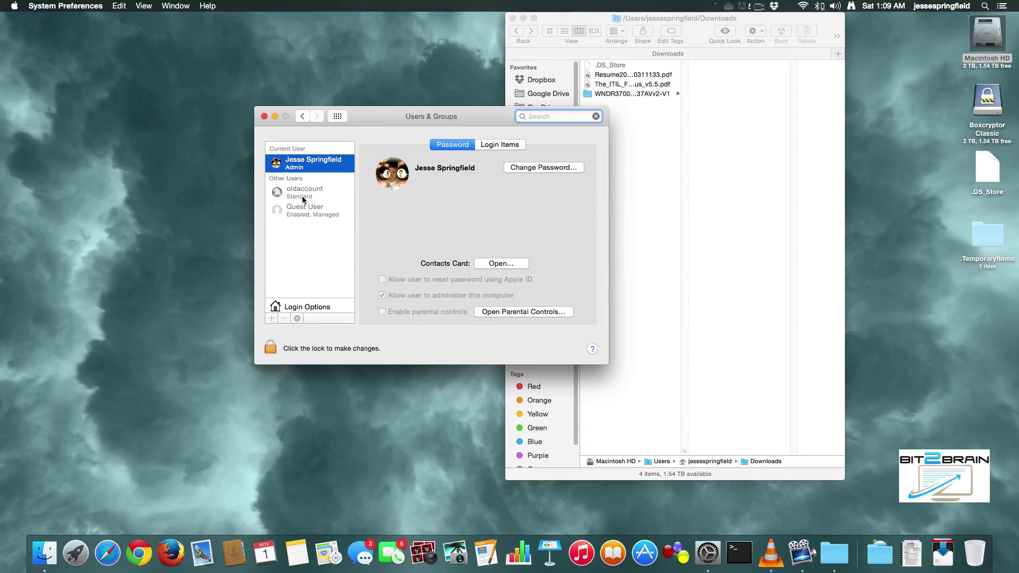
drag(371, 121, 243, 121)
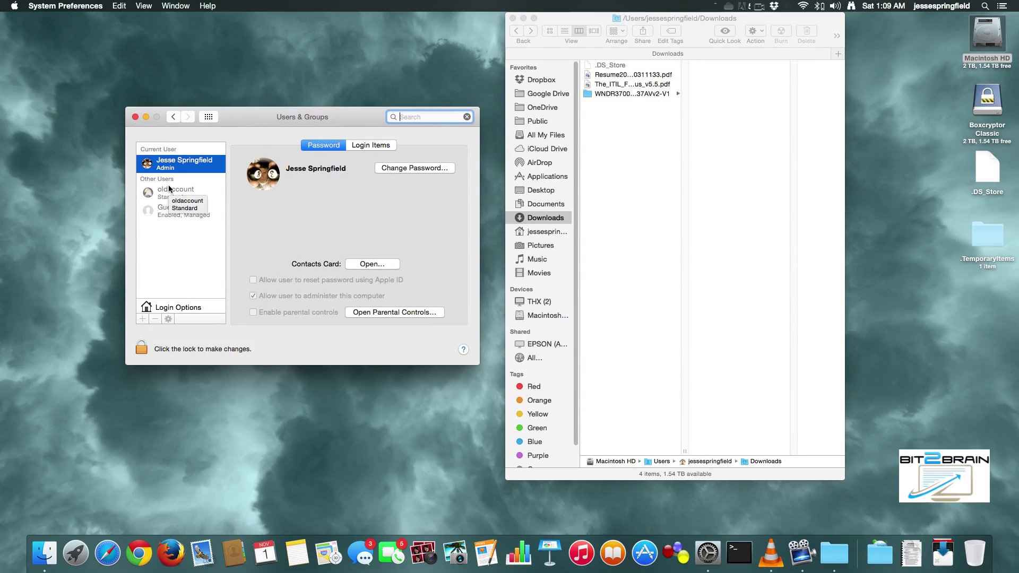
Unlock Users & Groups with the admin password and select the oldaccount user.
click(143, 347)
text(********)
key(Return)
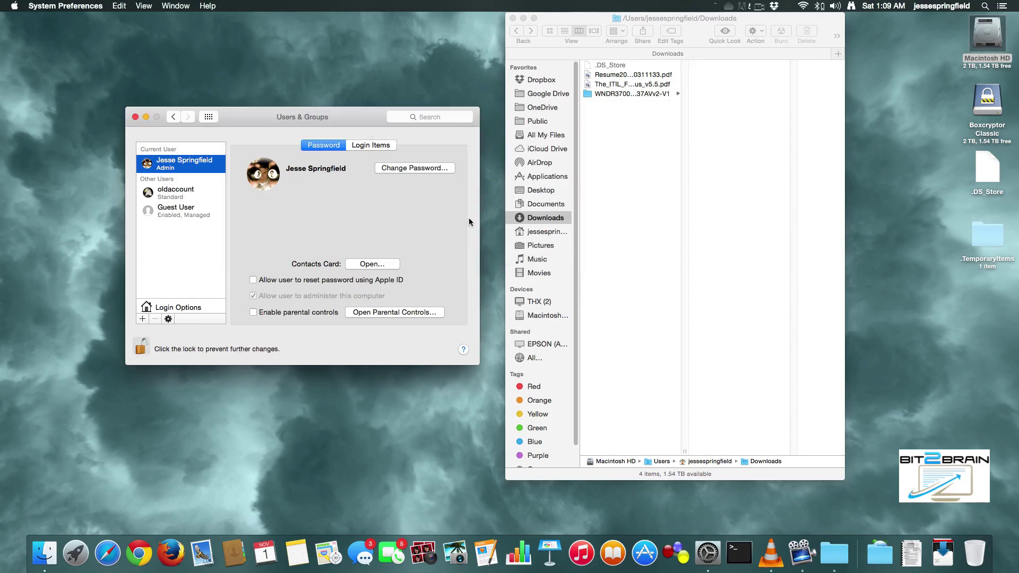
click(184, 192)
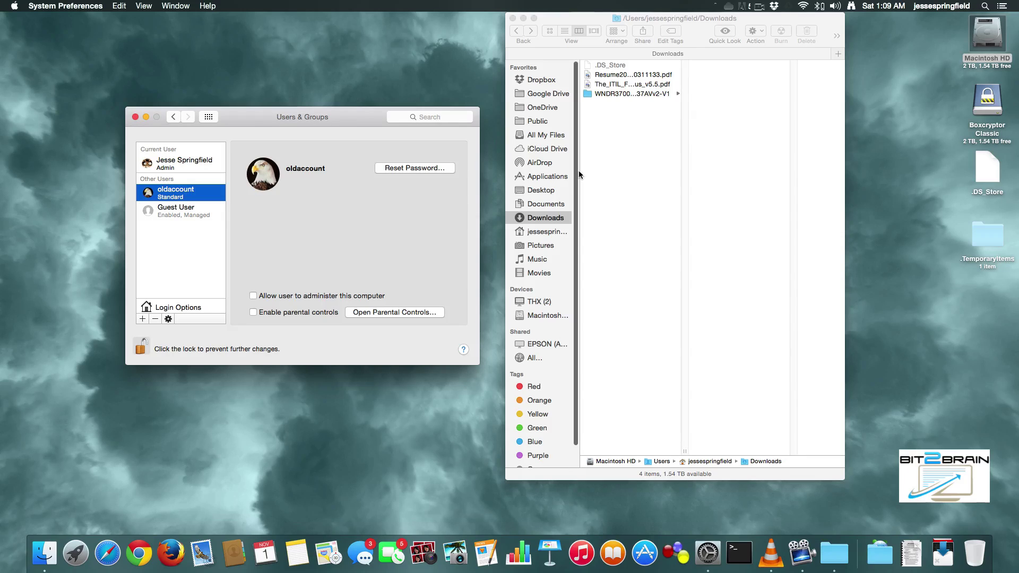
Navigate Finder to the oldaccount home folder under /Users.
click(581, 208)
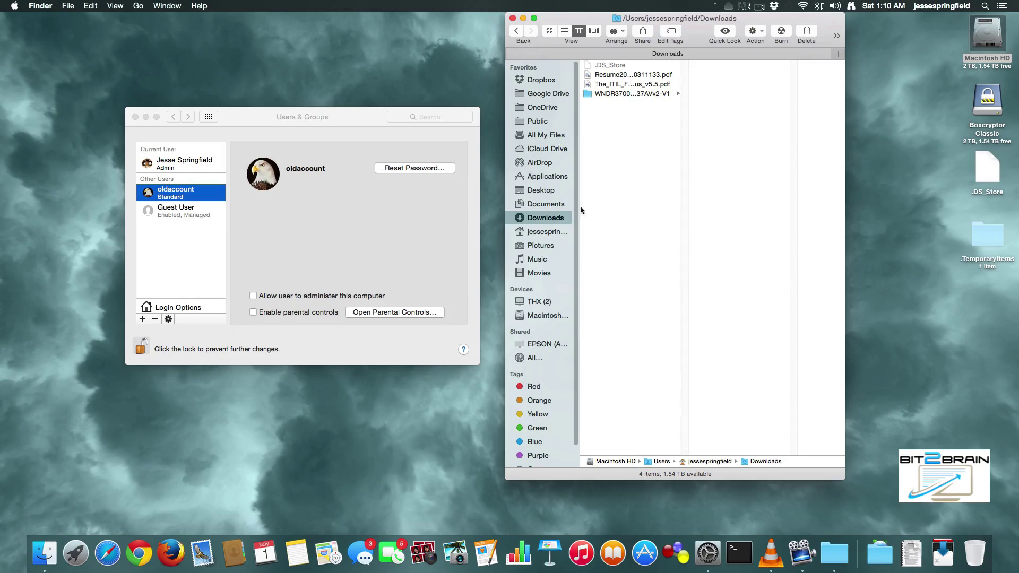
click(548, 316)
click(623, 380)
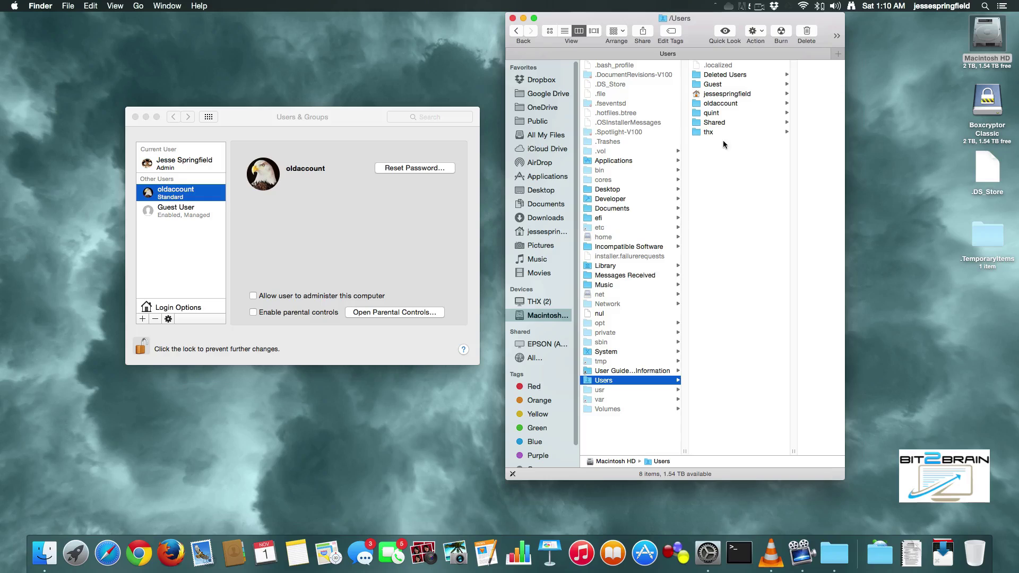
click(729, 103)
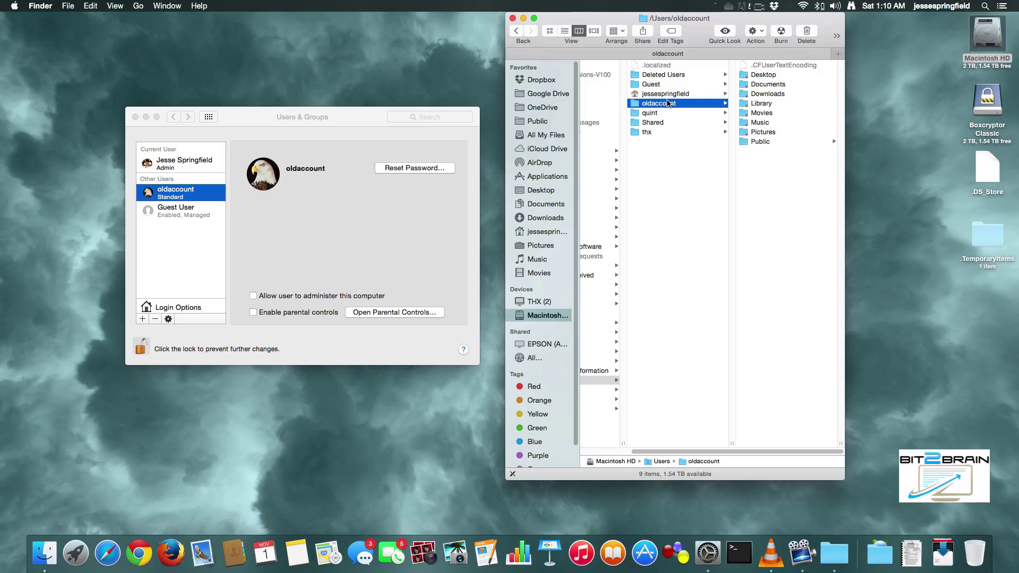
In oldaccount's Get Info window, unlock permissions with the admin password and add the admin user.
key(super+i)
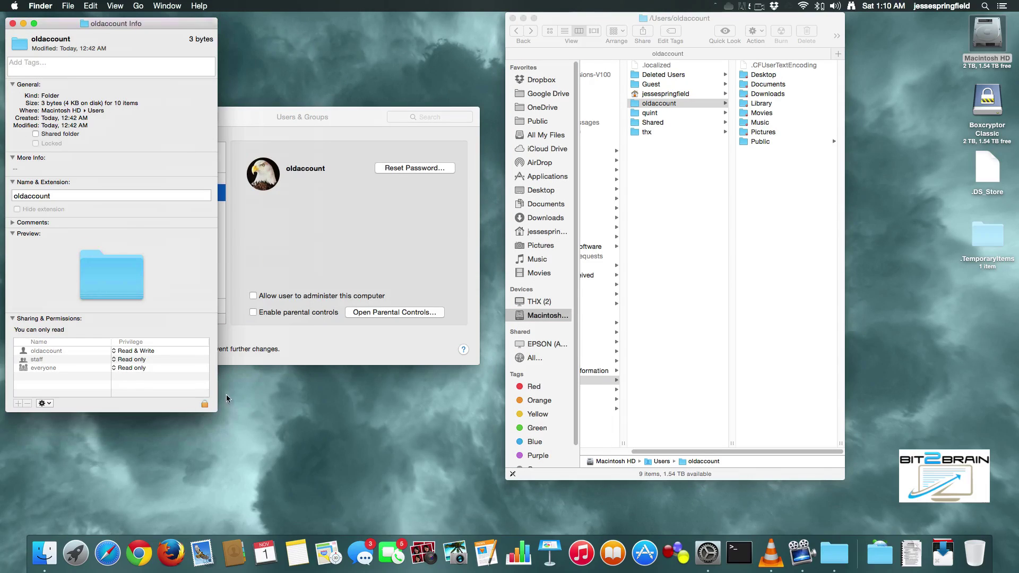
click(204, 406)
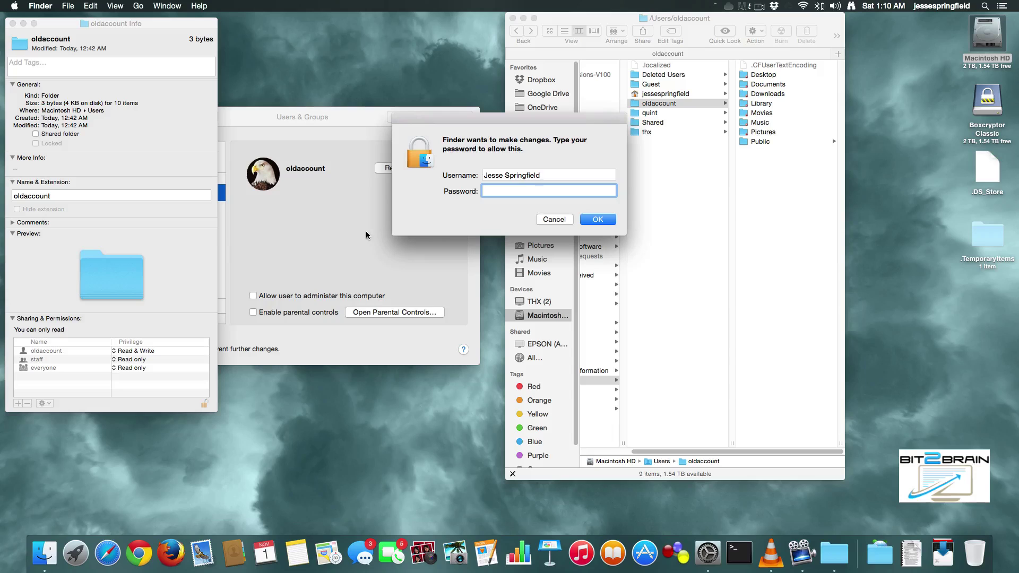
text(••••••••)
key(Return)
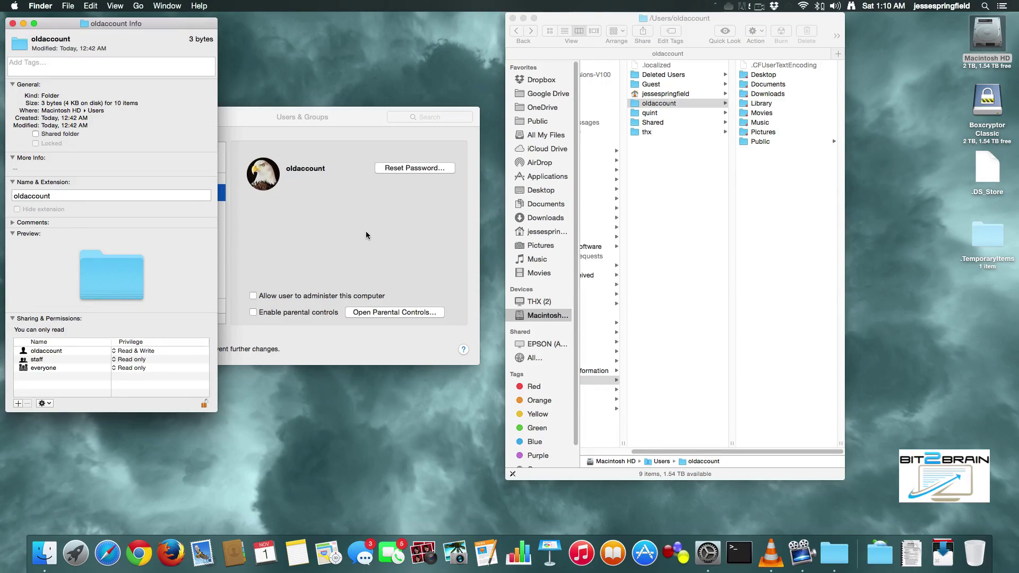
click(18, 403)
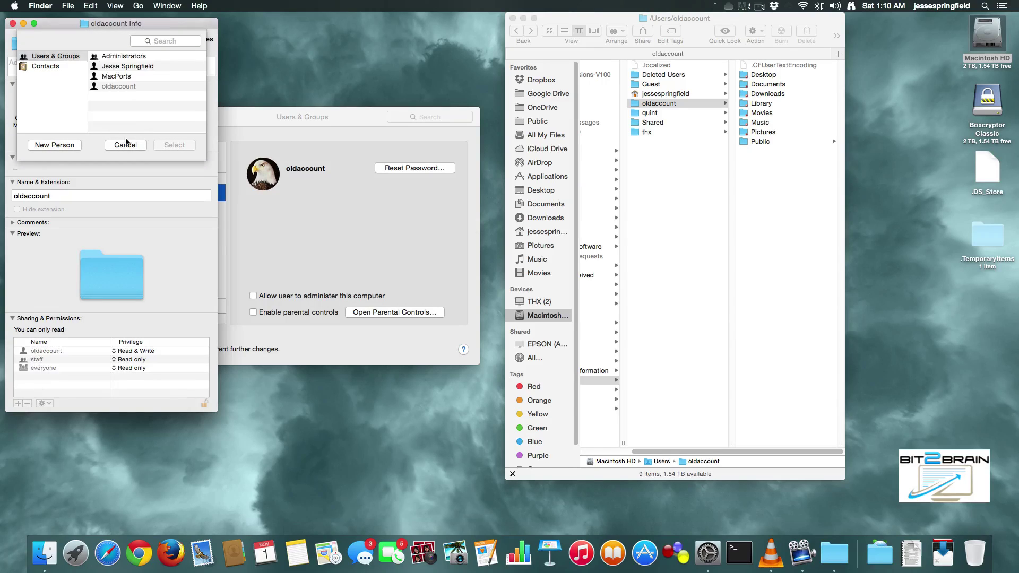
click(121, 67)
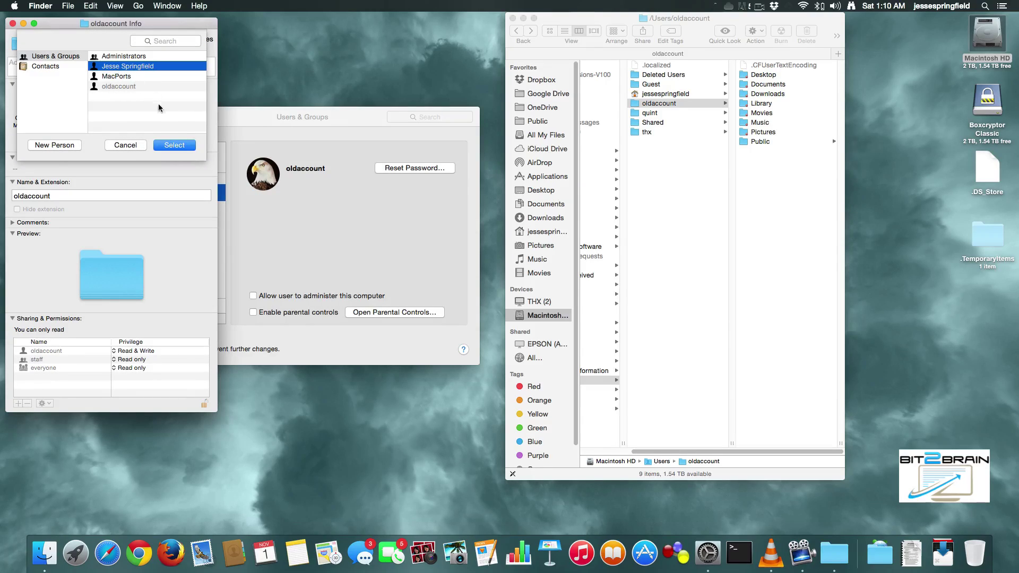
click(172, 145)
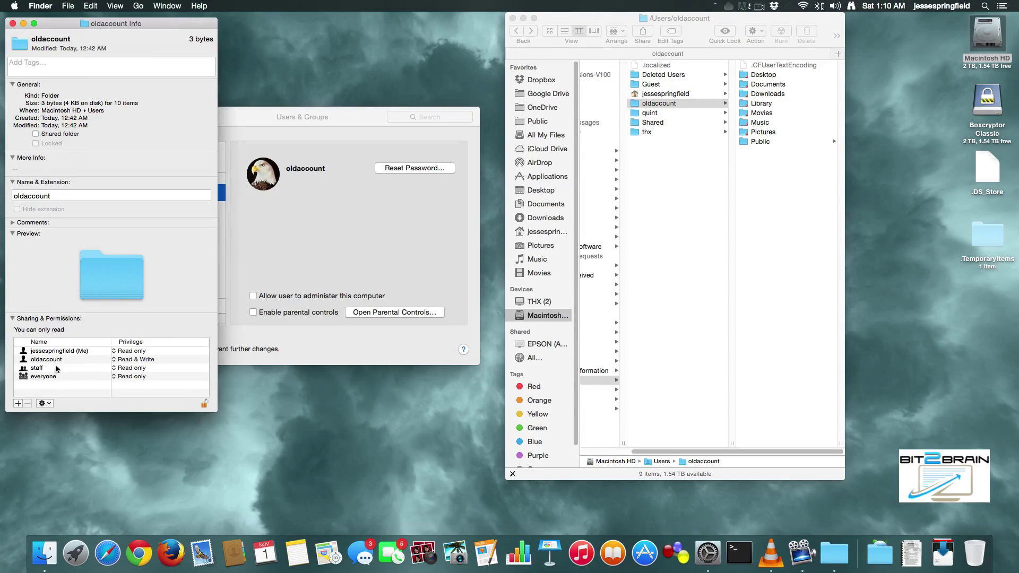
Give the admin entry Read & Write and apply it to all enclosed items.
click(66, 351)
click(45, 404)
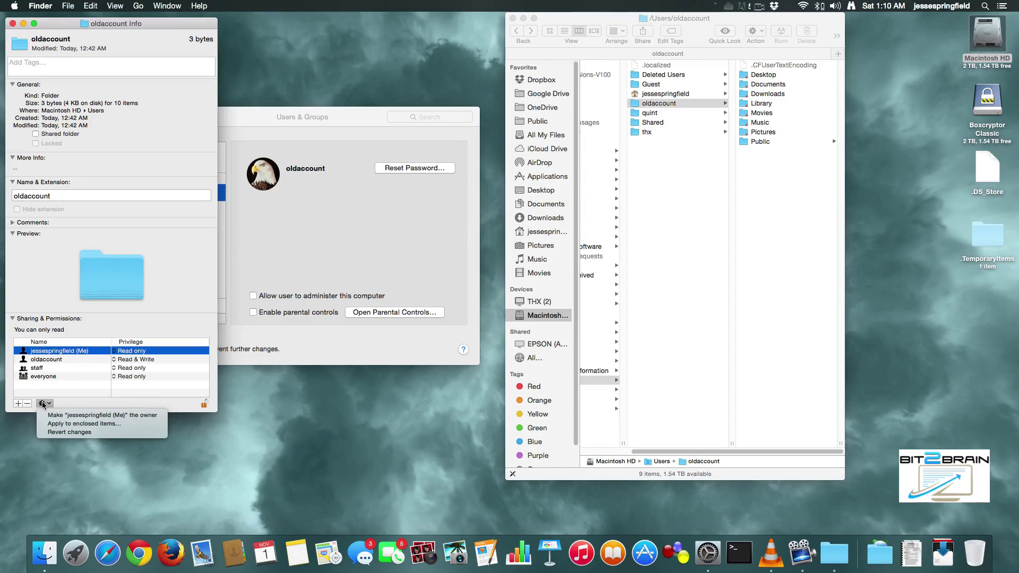
click(115, 351)
click(115, 352)
click(82, 343)
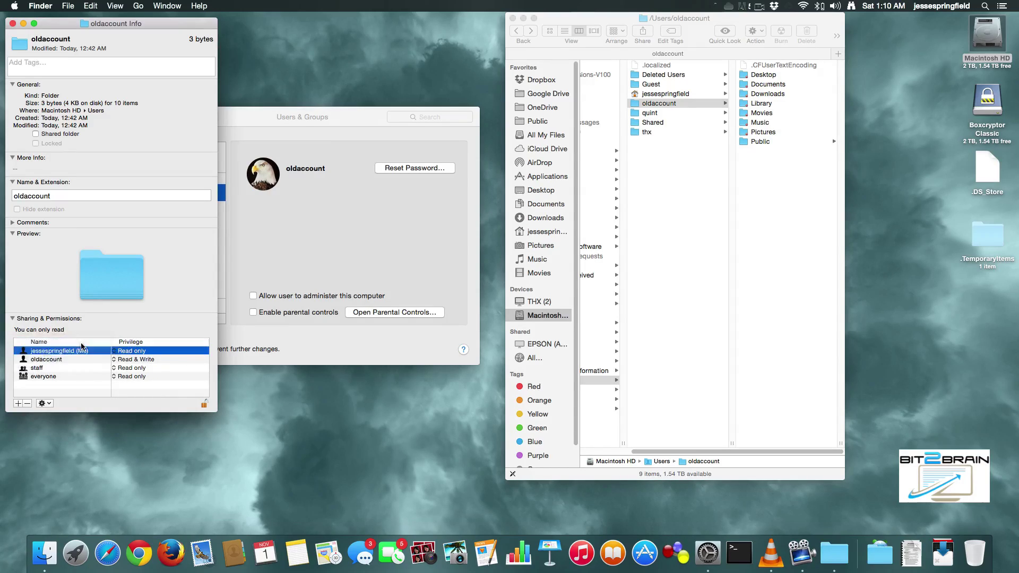
click(47, 404)
click(54, 415)
click(191, 88)
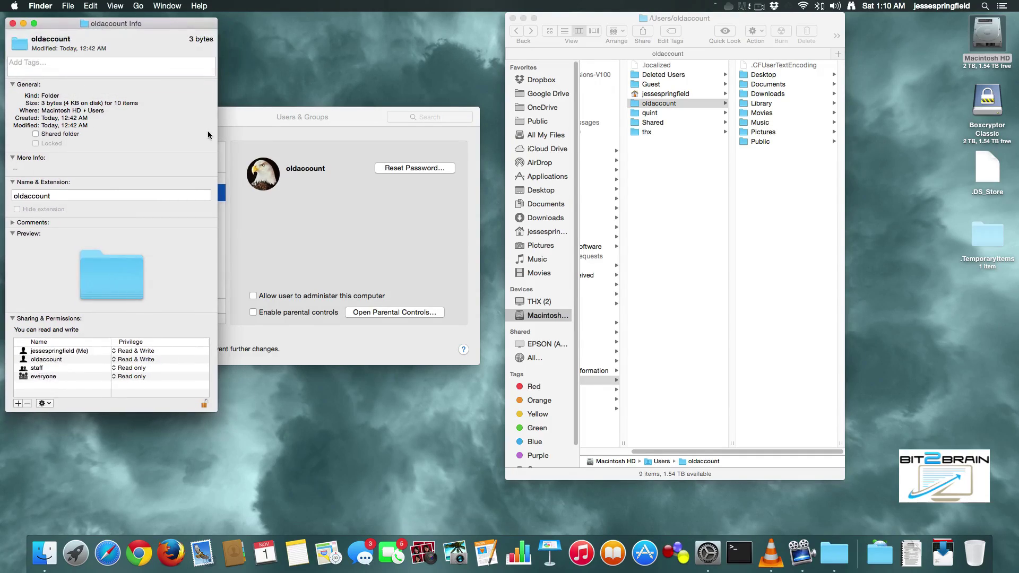
Close the info window and browse oldaccount's Desktop, Documents, Downloads, Library, Movies and Music folders.
click(776, 81)
click(777, 82)
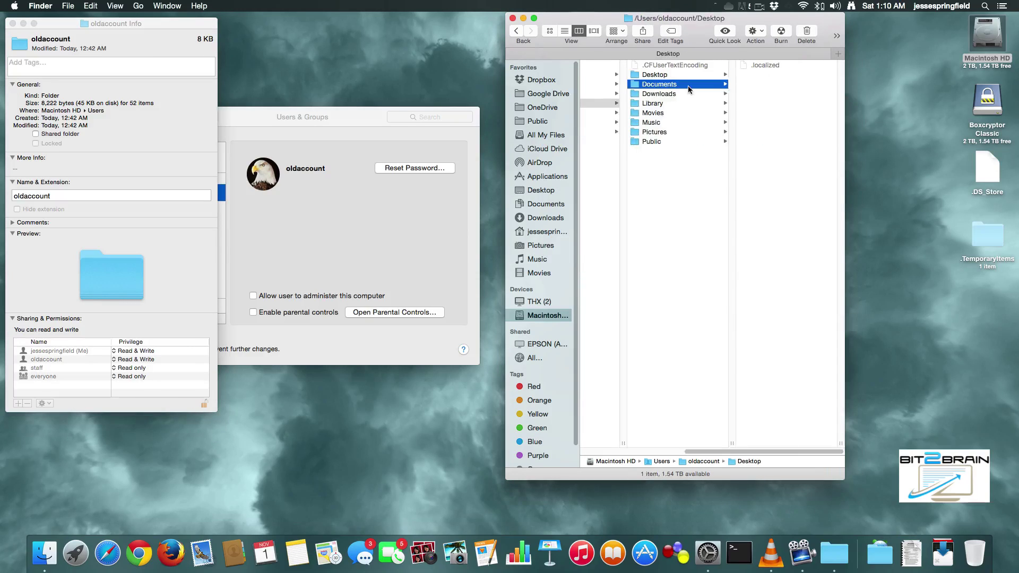
click(668, 94)
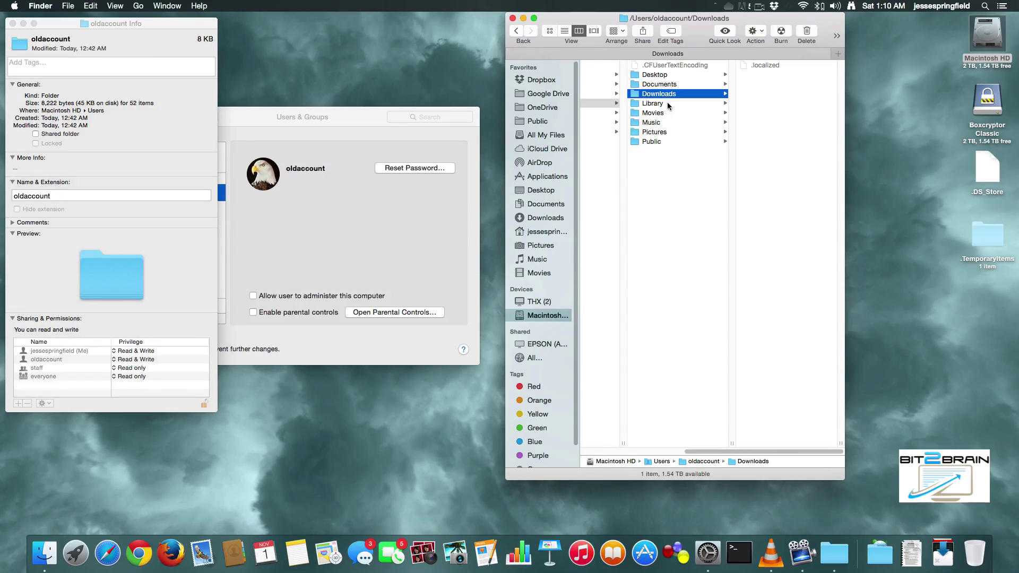
key(super+w)
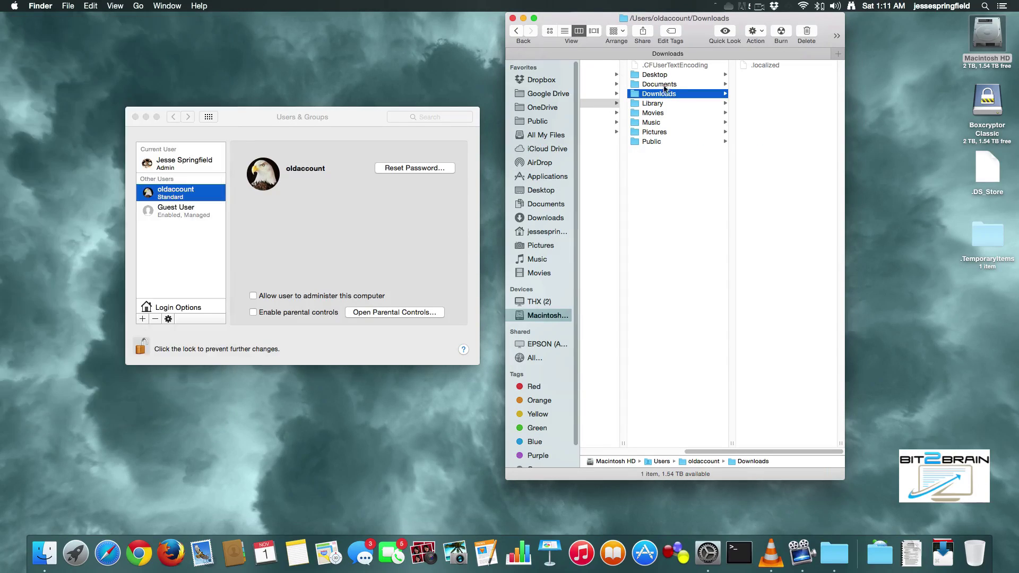
click(675, 86)
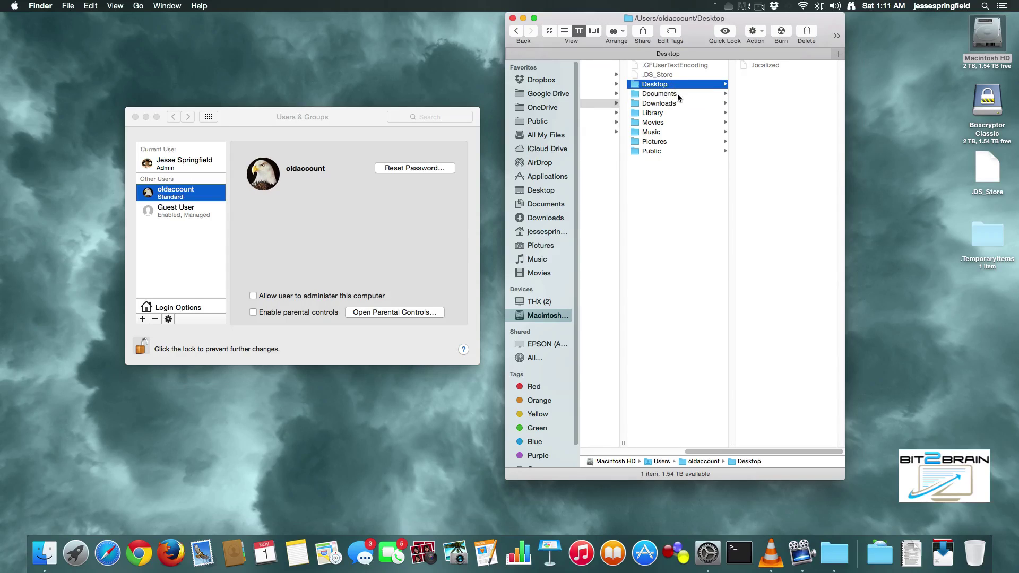
click(678, 95)
click(680, 103)
click(682, 114)
click(679, 123)
click(676, 133)
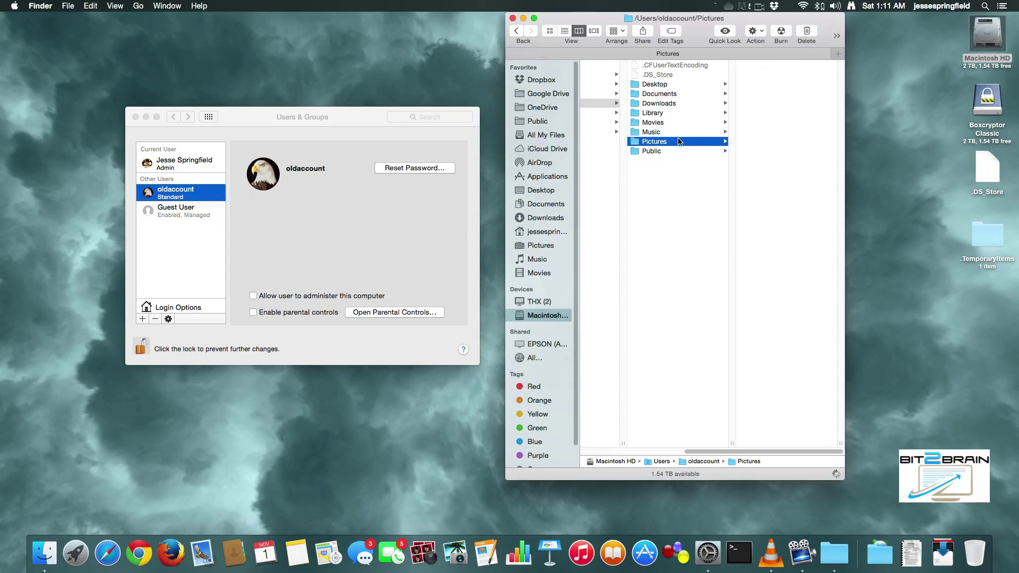
click(678, 170)
click(170, 192)
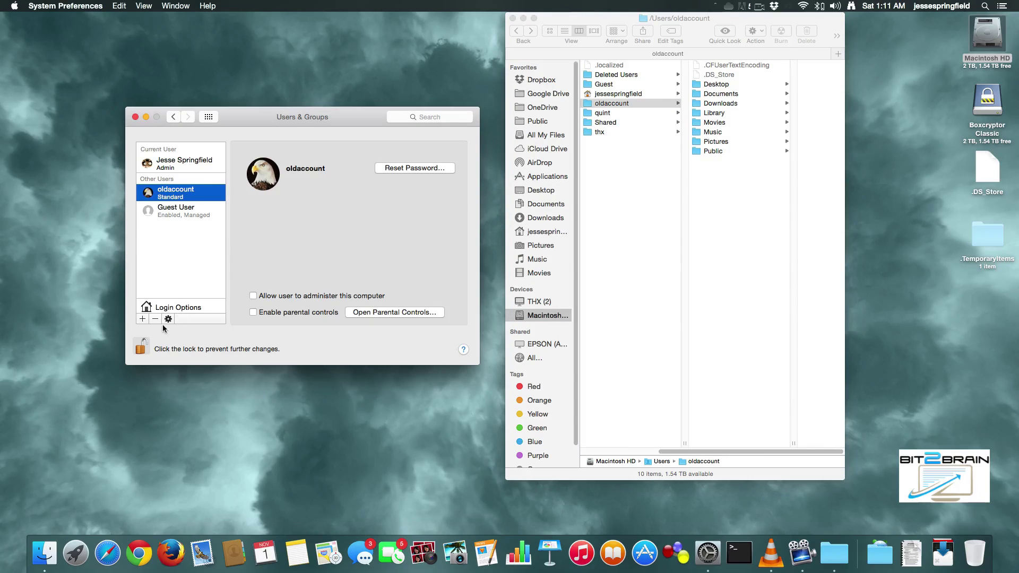
Remove oldaccount, choosing Delete the home folder with secure erase, then relock the pane.
click(156, 318)
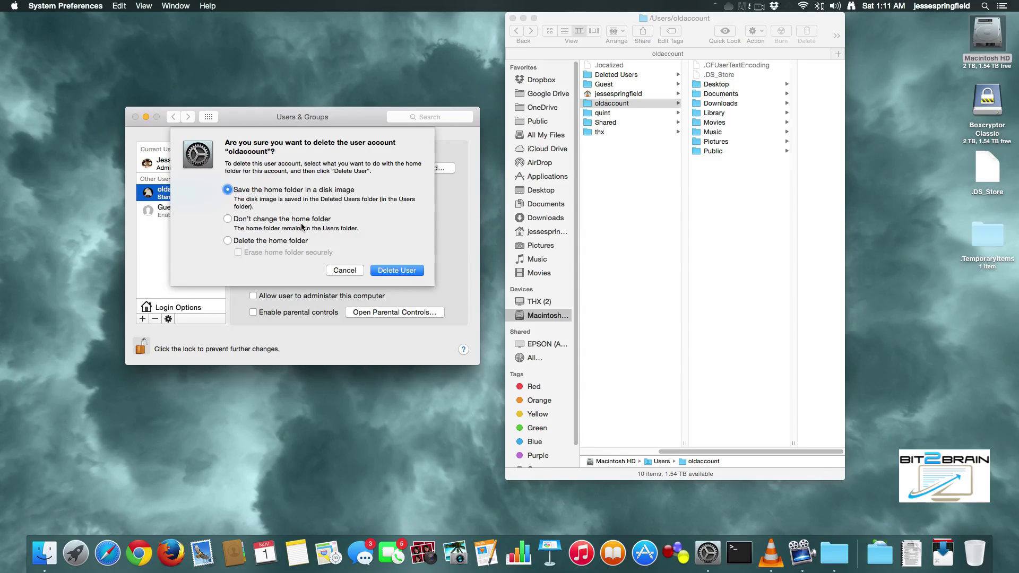
click(244, 222)
click(229, 241)
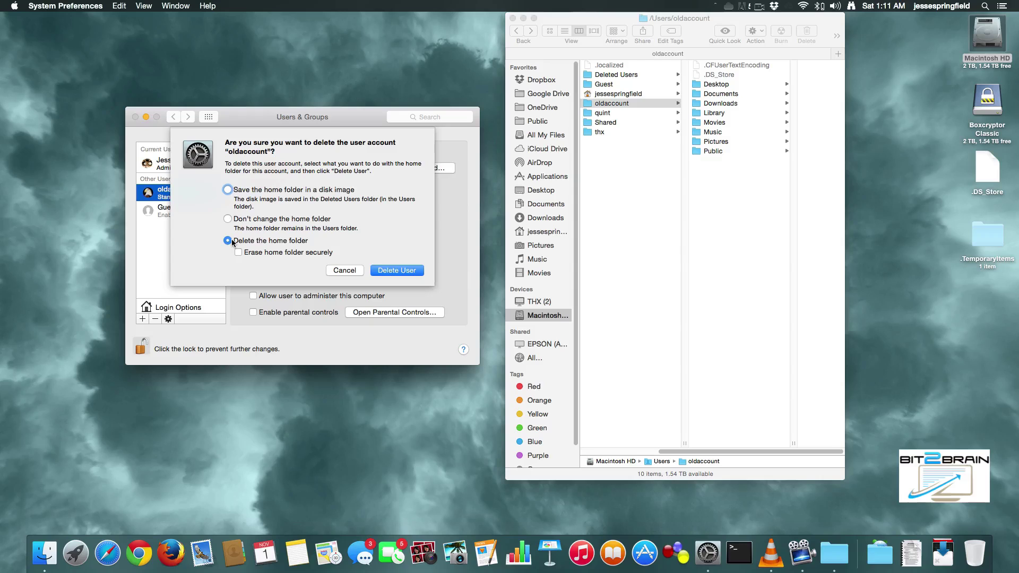
click(240, 253)
click(395, 270)
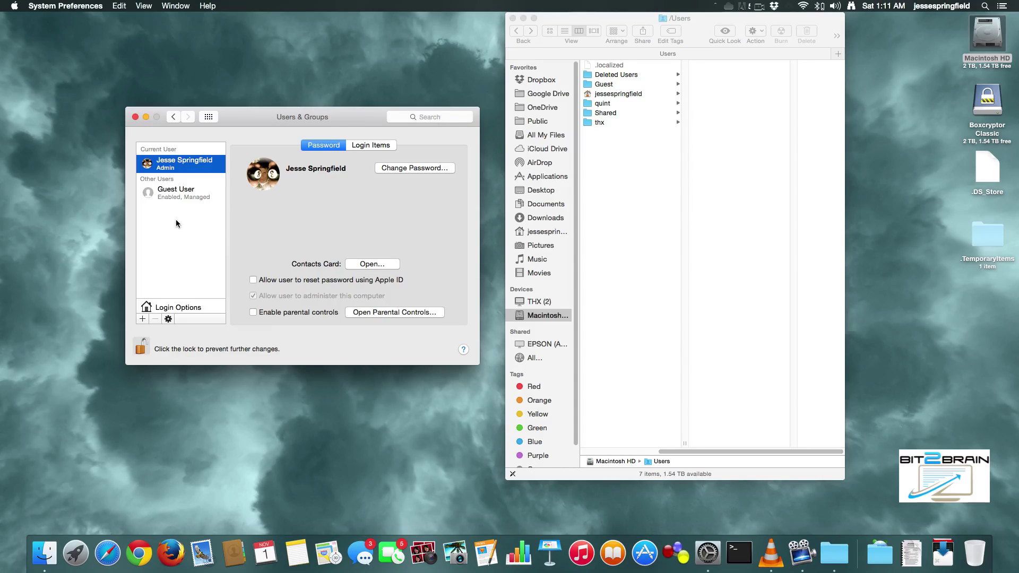
click(141, 348)
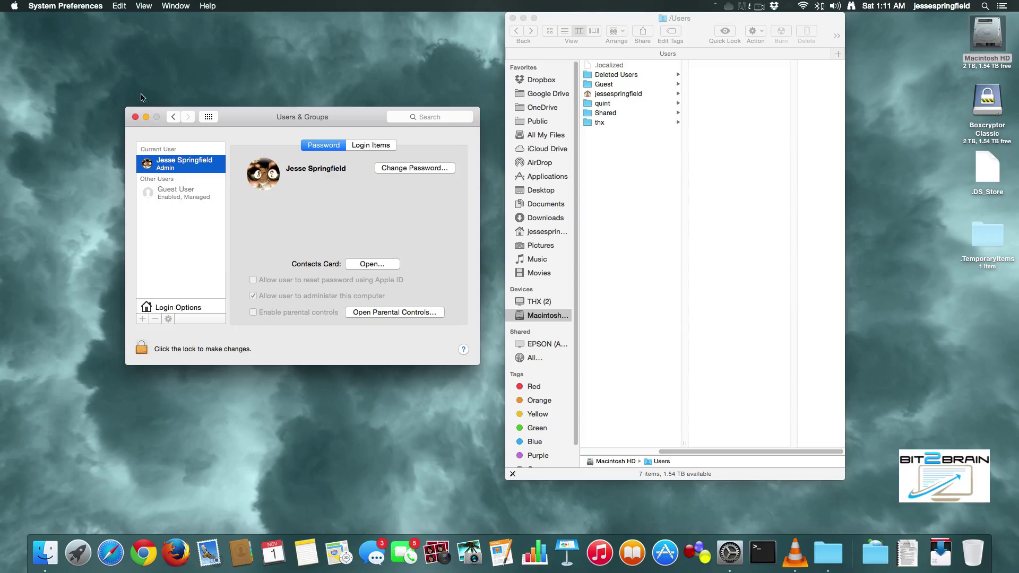
Show the Applications folder and select TeamViewer.app to see its 58.8 MB, version 9.0.32669 details.
click(135, 116)
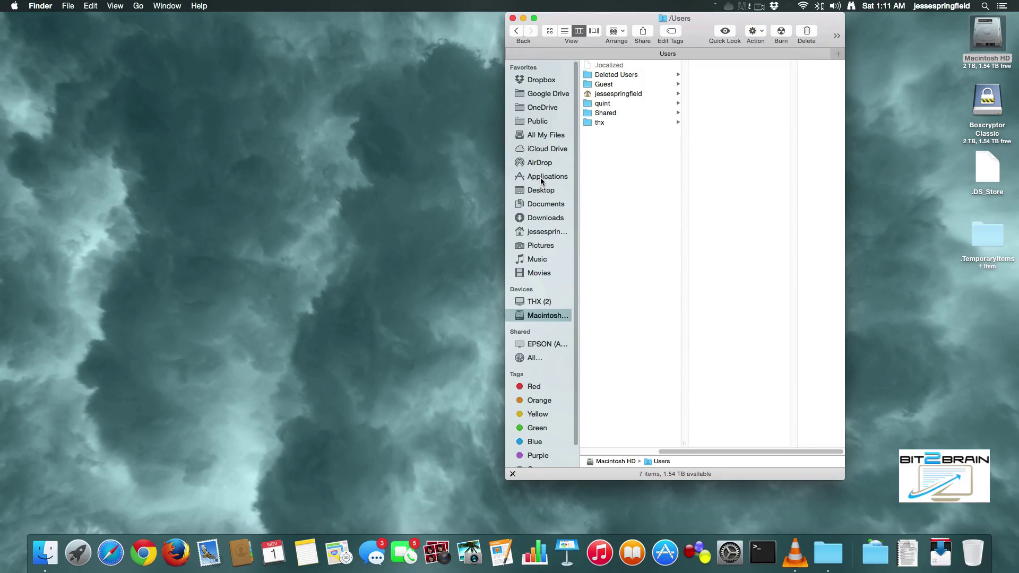
click(542, 181)
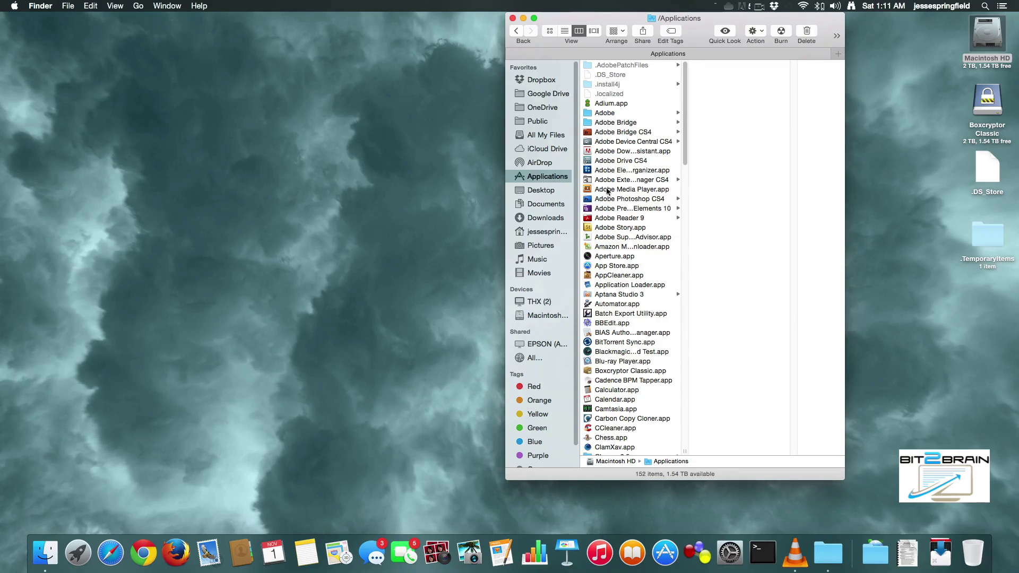
scroll(632, 209, down, 20)
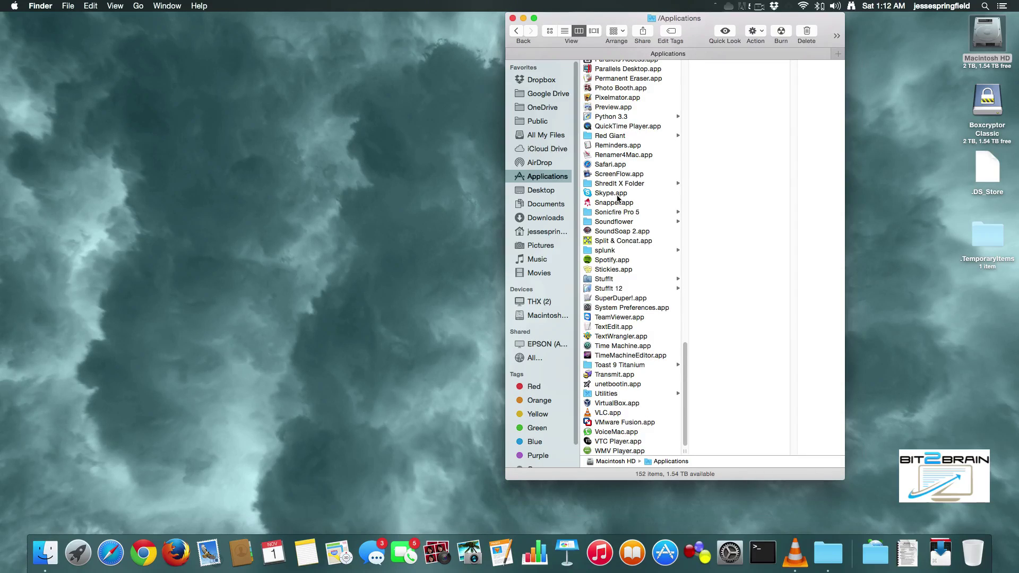
click(621, 318)
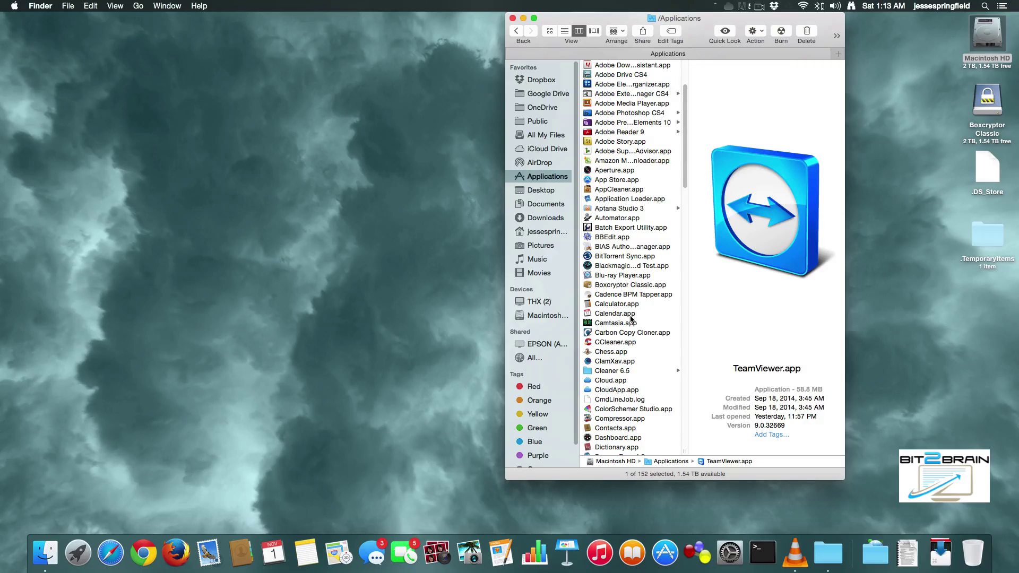
scroll(631, 317, up, 5)
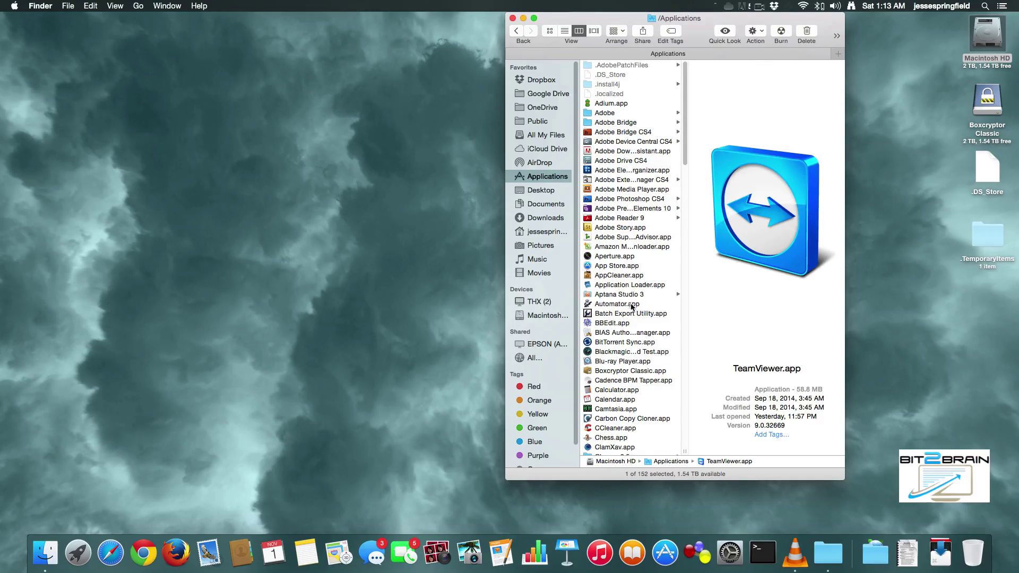
Launch AppCleaner and drop TeamViewer.app from Finder onto its window.
double_click(624, 277)
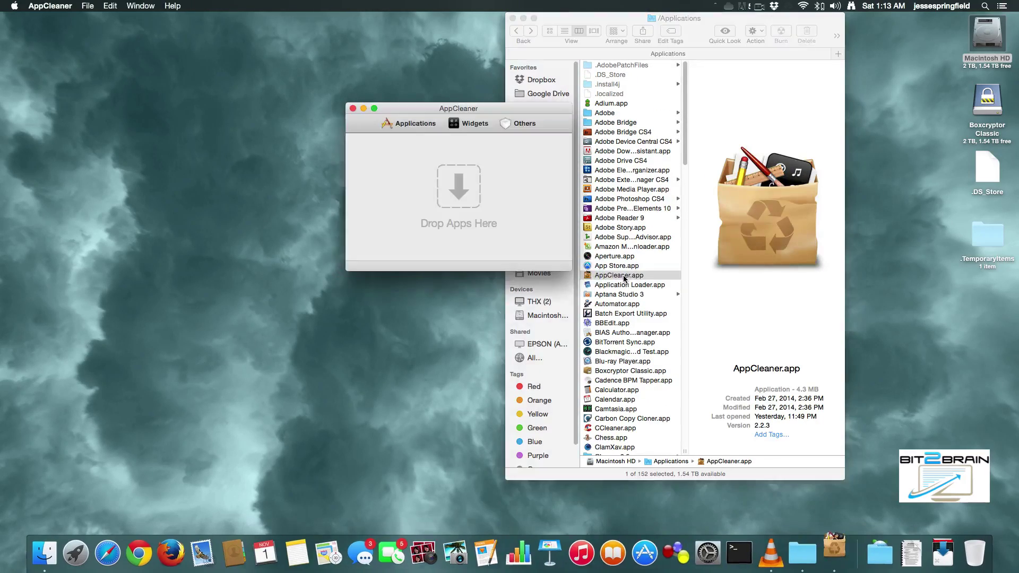
drag(514, 111, 422, 133)
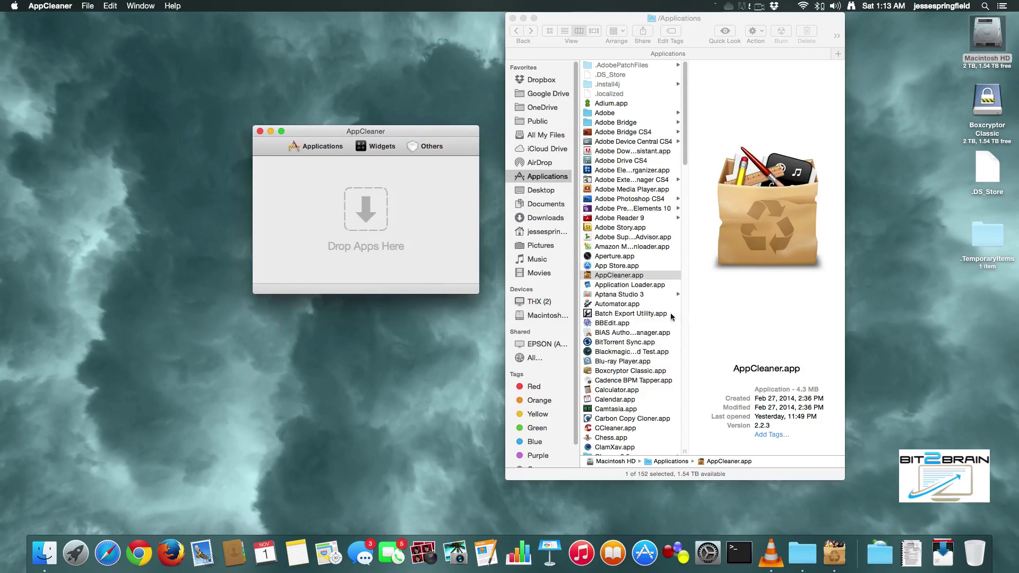
scroll(655, 329, down, 15)
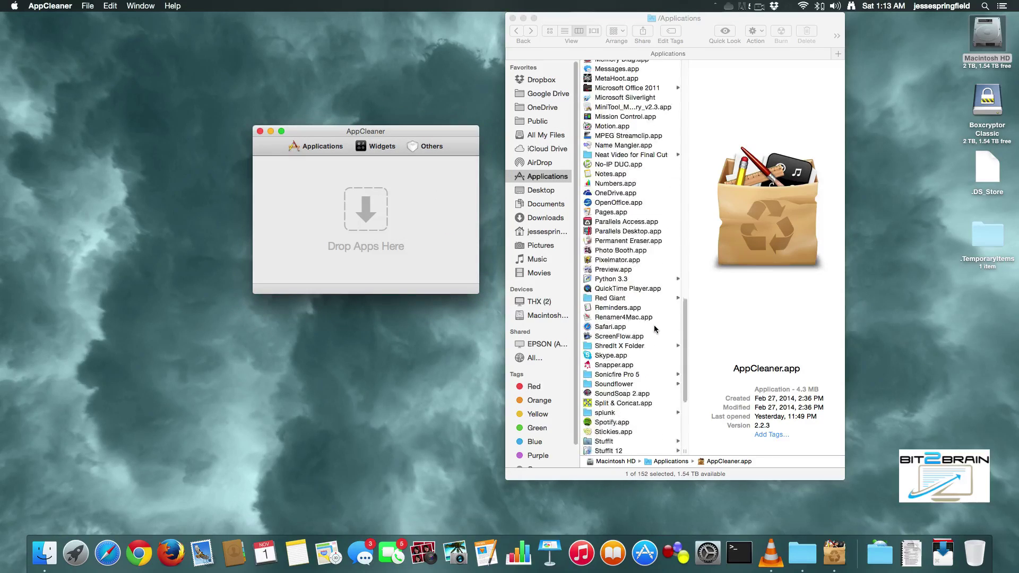
scroll(655, 329, down, 5)
click(619, 350)
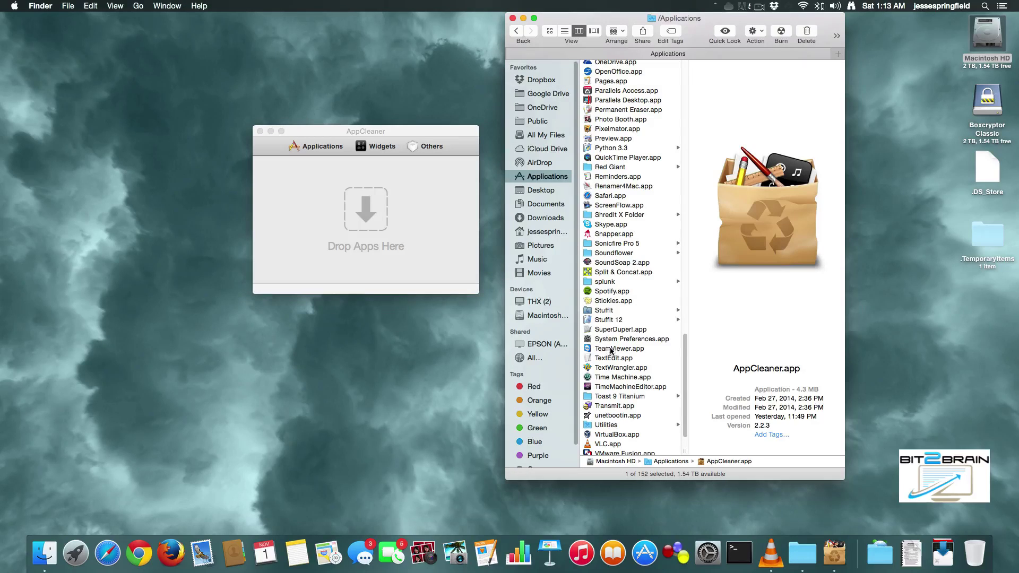
click(619, 349)
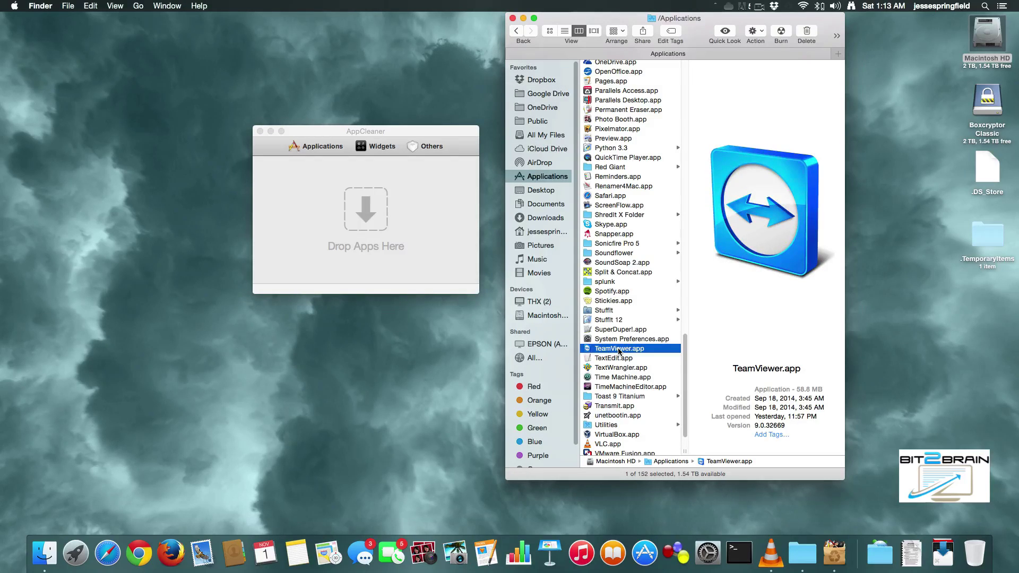
drag(619, 349, 361, 226)
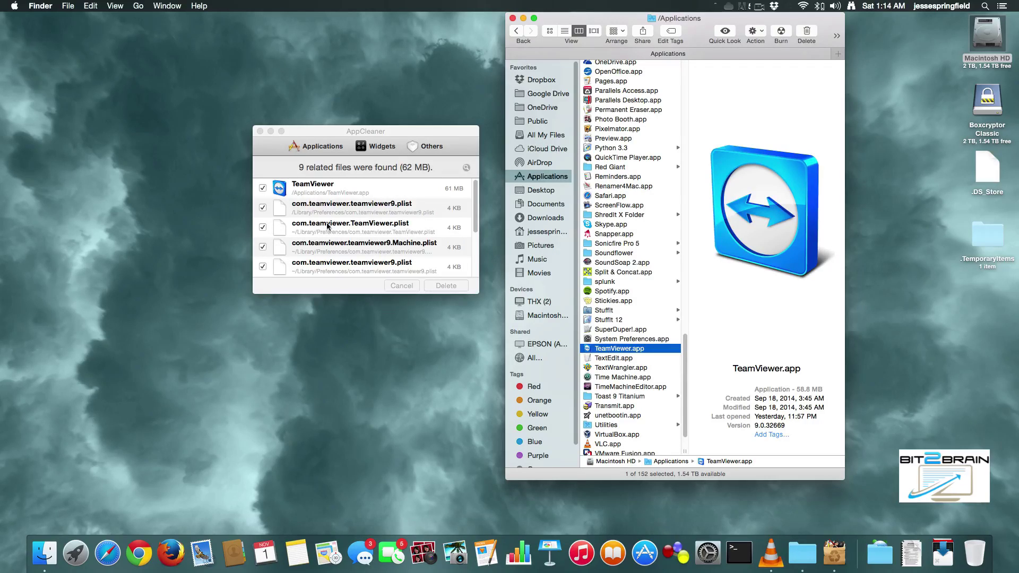
Delete TeamViewer and its 9 related files (62 MB), authorizing with the admin password.
click(367, 236)
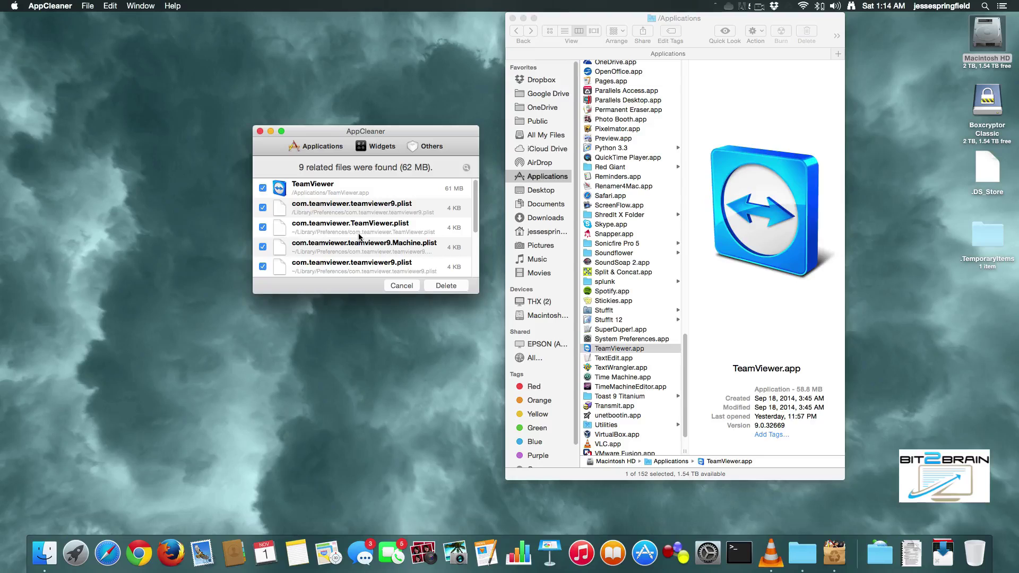
click(439, 286)
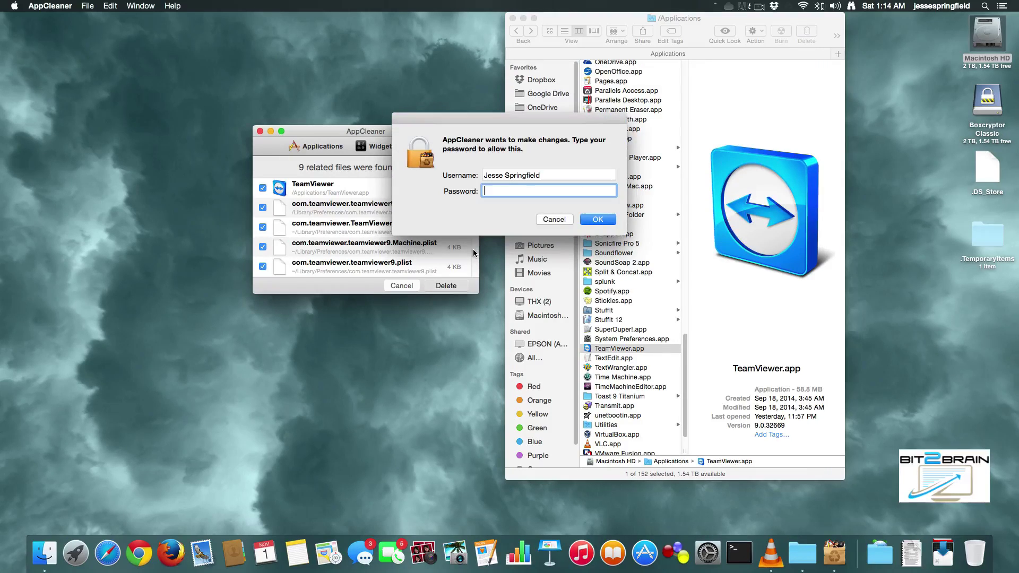
text(•••••••)
key(Return)
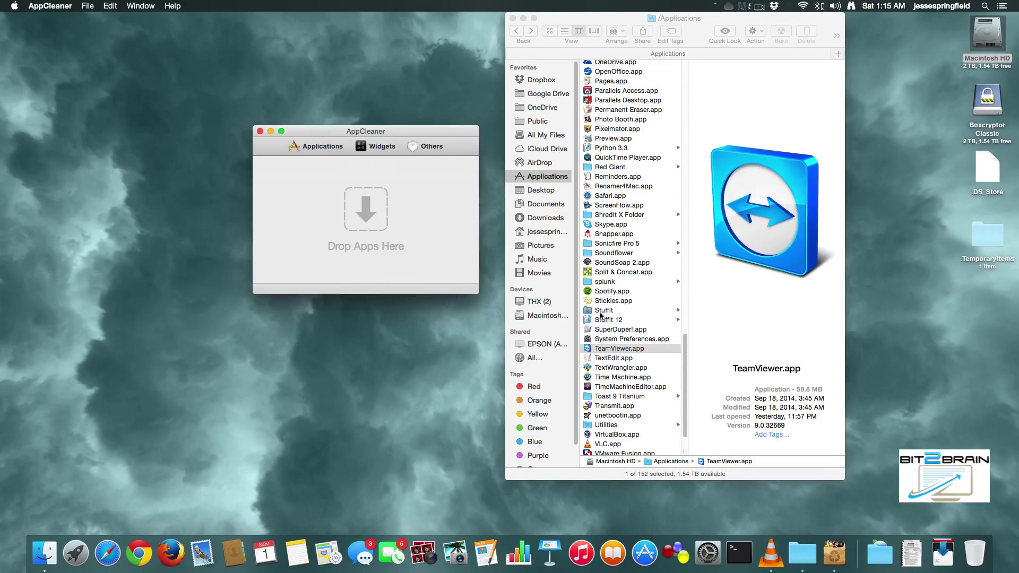
click(631, 358)
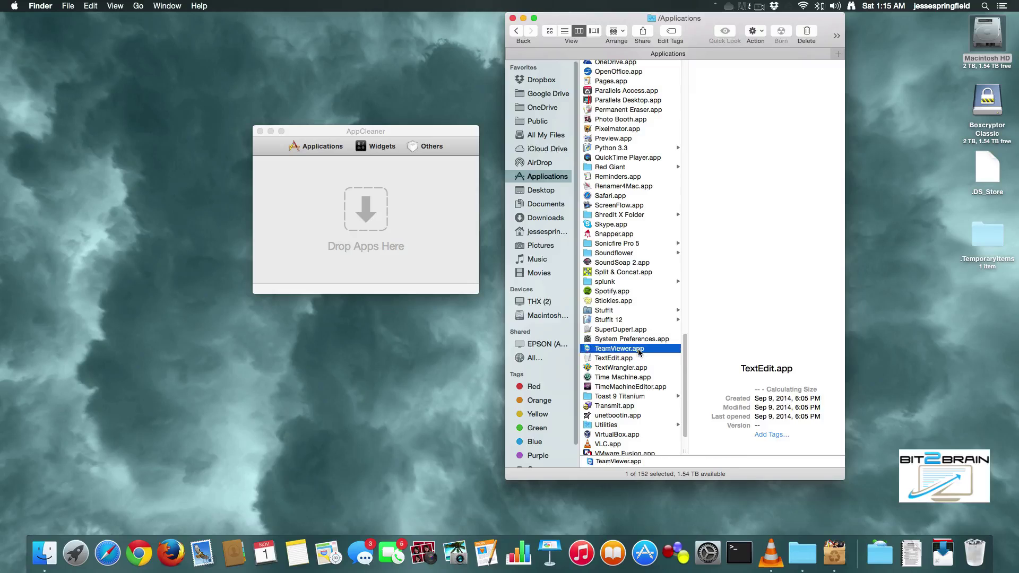
Close AppCleaner and launch CCleaner.app from the Applications folder.
click(260, 131)
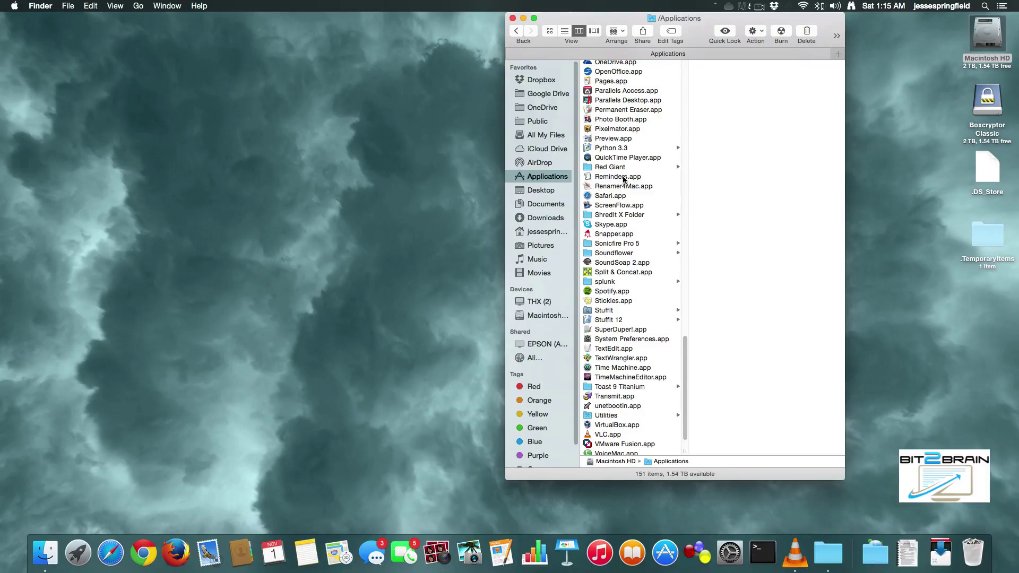
scroll(624, 181, up, 10)
scroll(624, 180, up, 5)
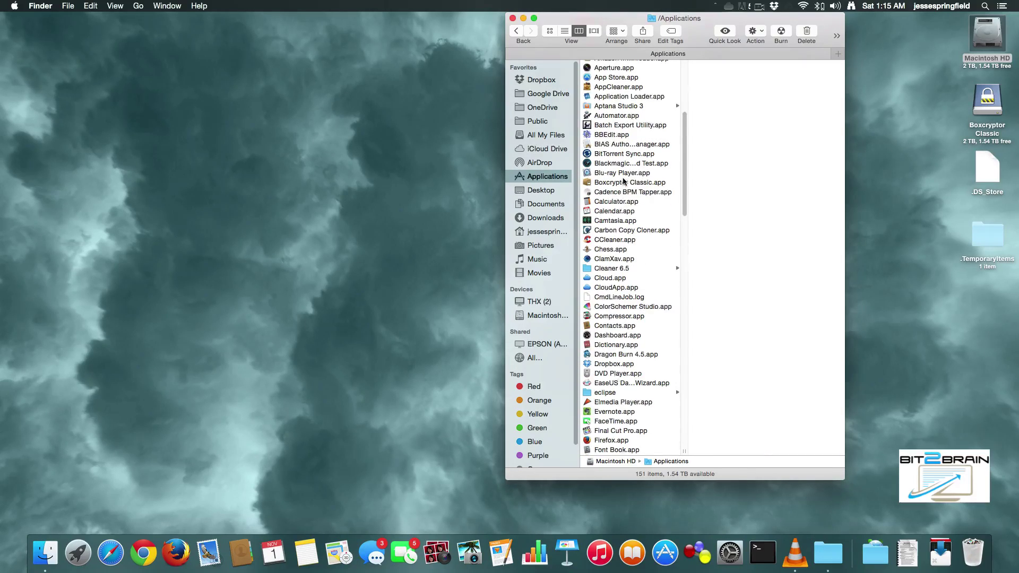
double_click(619, 241)
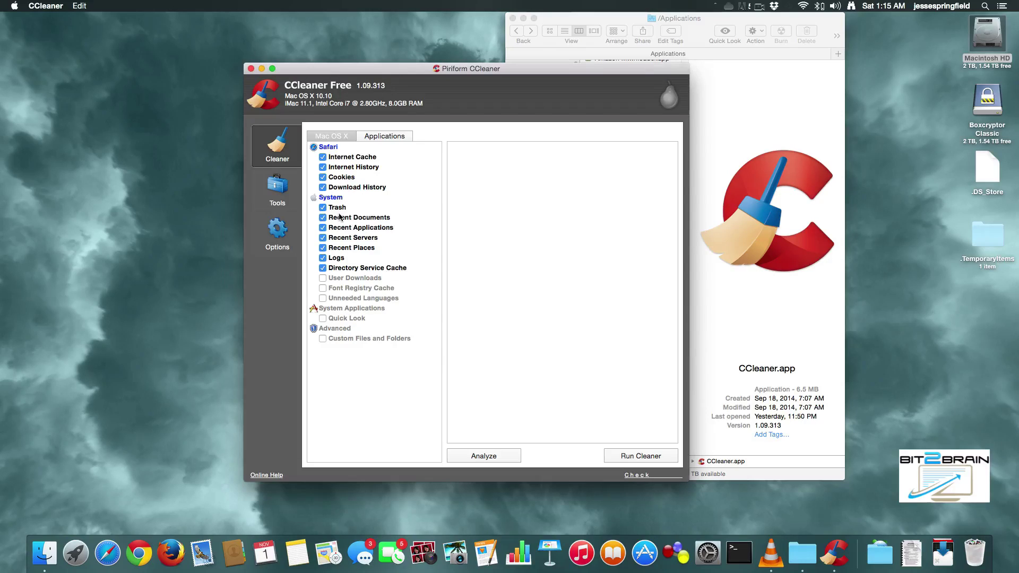
Analyze and clean about 32 MB (1,835 files) of Safari and system junk, then open Tools.
click(496, 457)
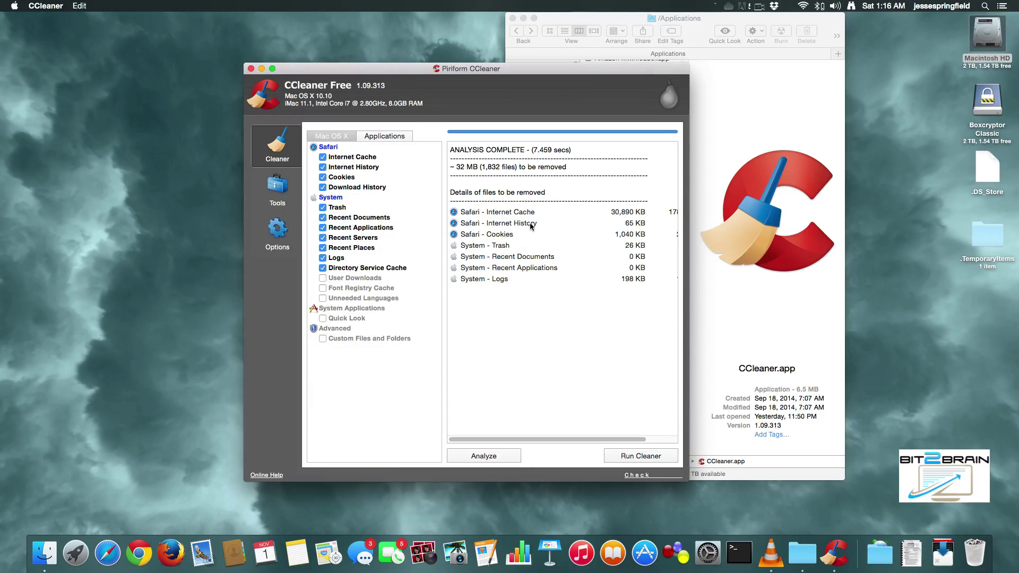
click(641, 456)
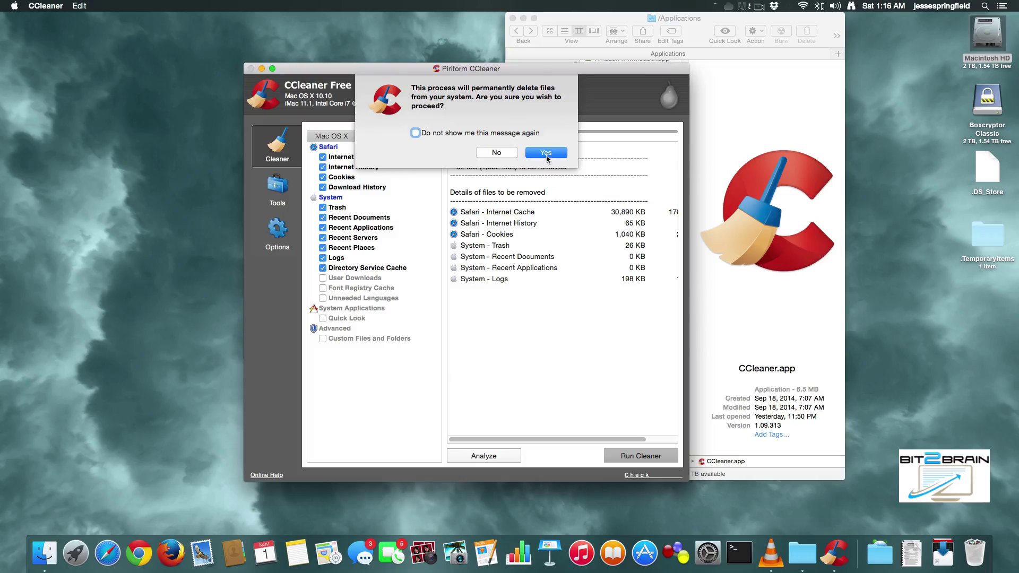
click(546, 155)
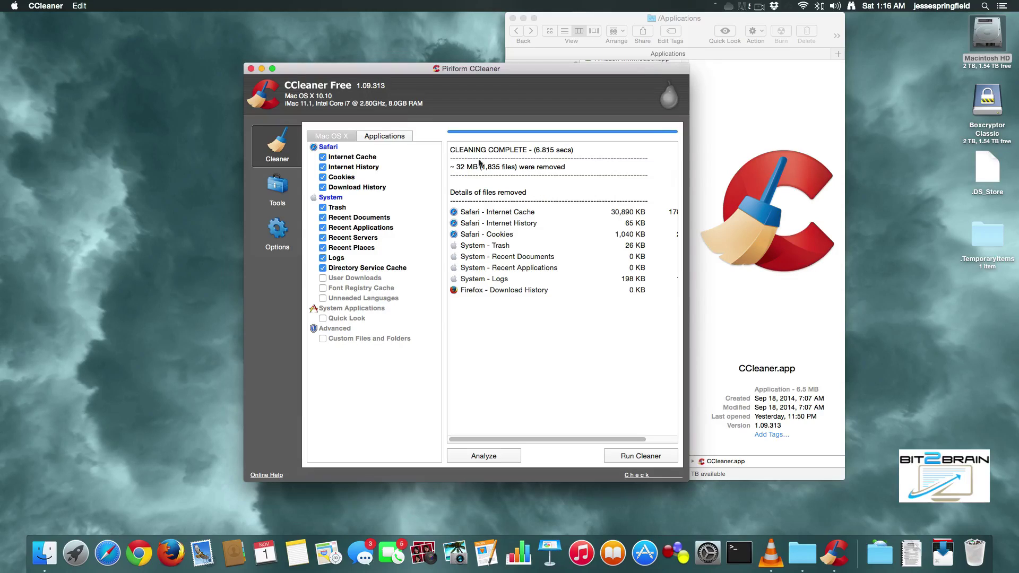
click(271, 205)
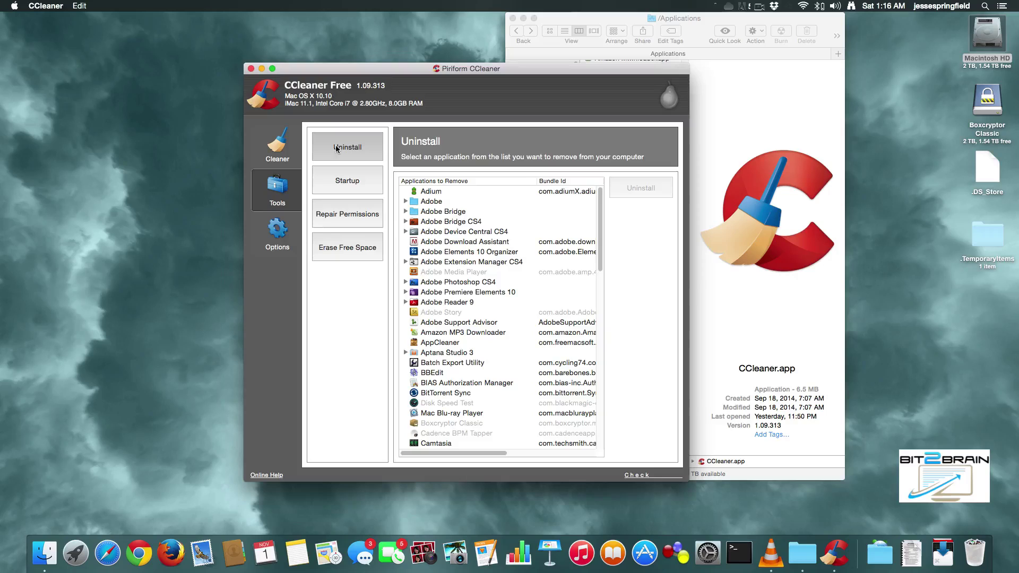
View CCleaner's Startup, Erase Free Space, Repair Permissions and Options pages, then launch Safari.
click(357, 188)
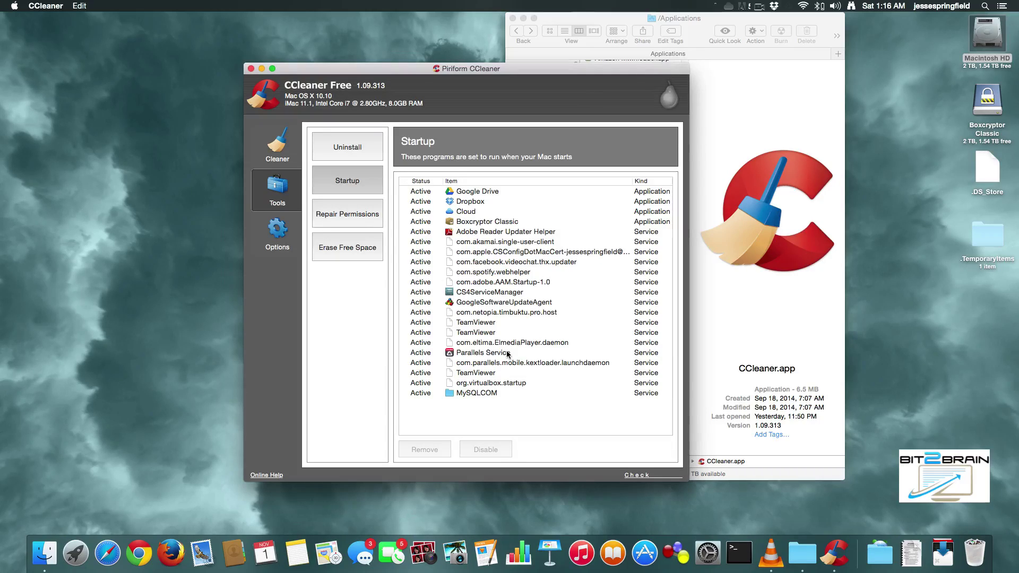
click(534, 271)
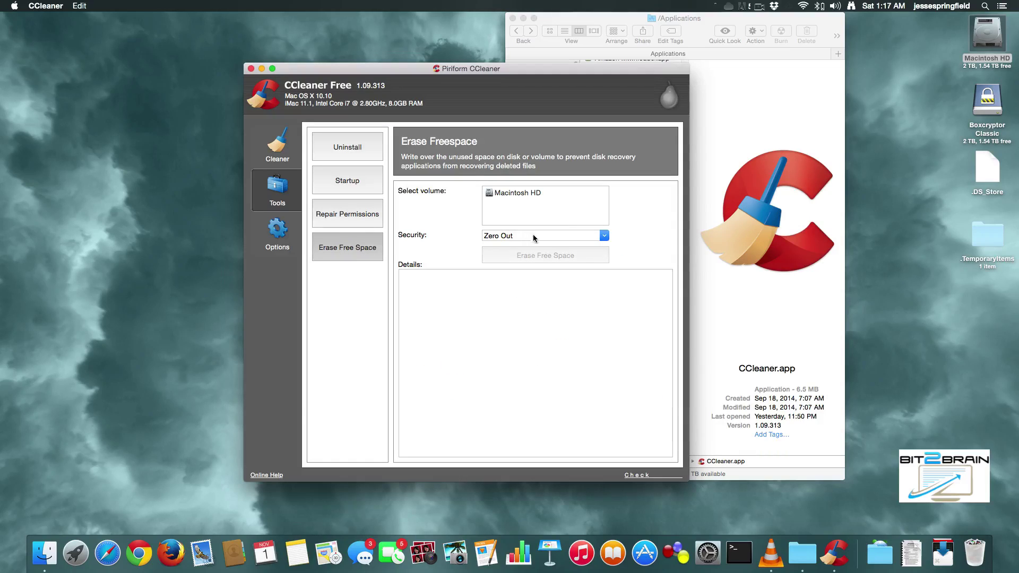
click(366, 220)
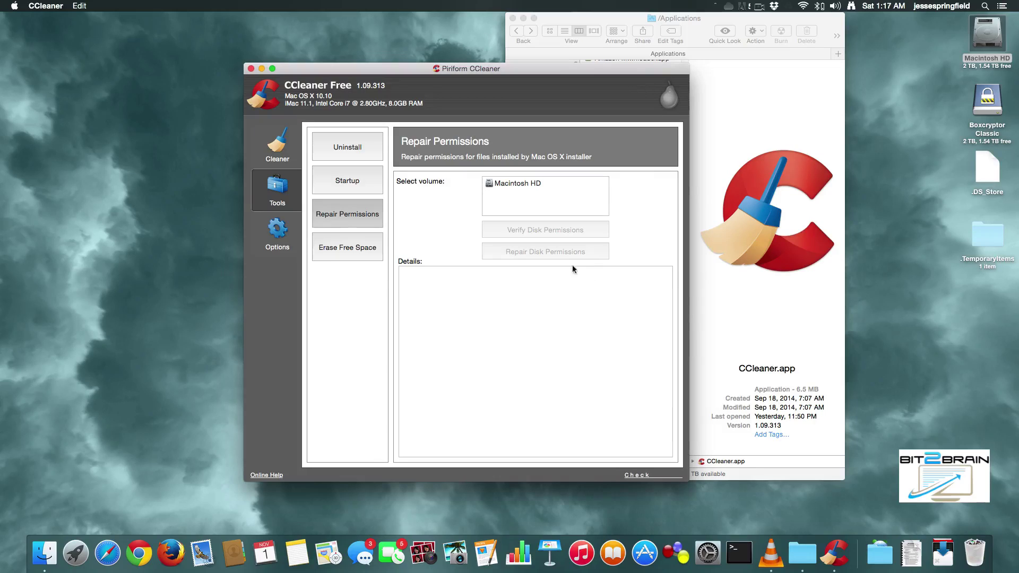
click(290, 250)
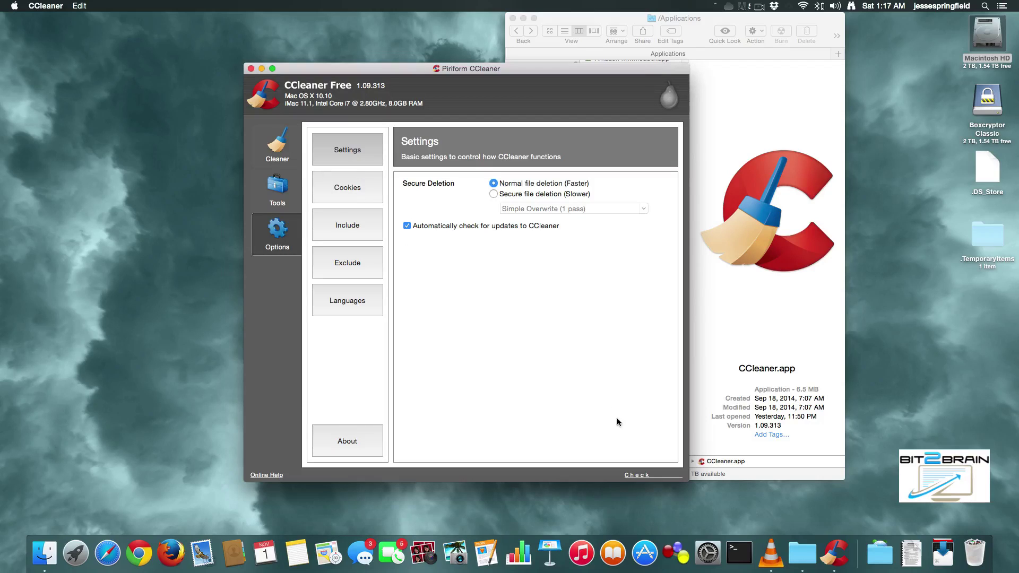
click(110, 555)
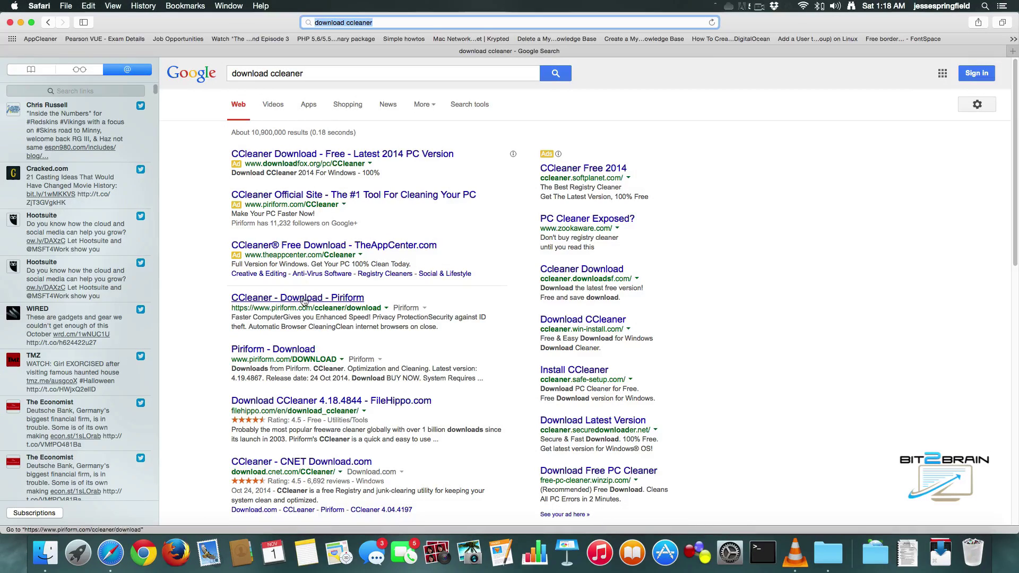
Search 'appcleaner' and open freemacsoft.net's AppCleaner page offering versions 2.2.3 and 1.2.2.
click(300, 299)
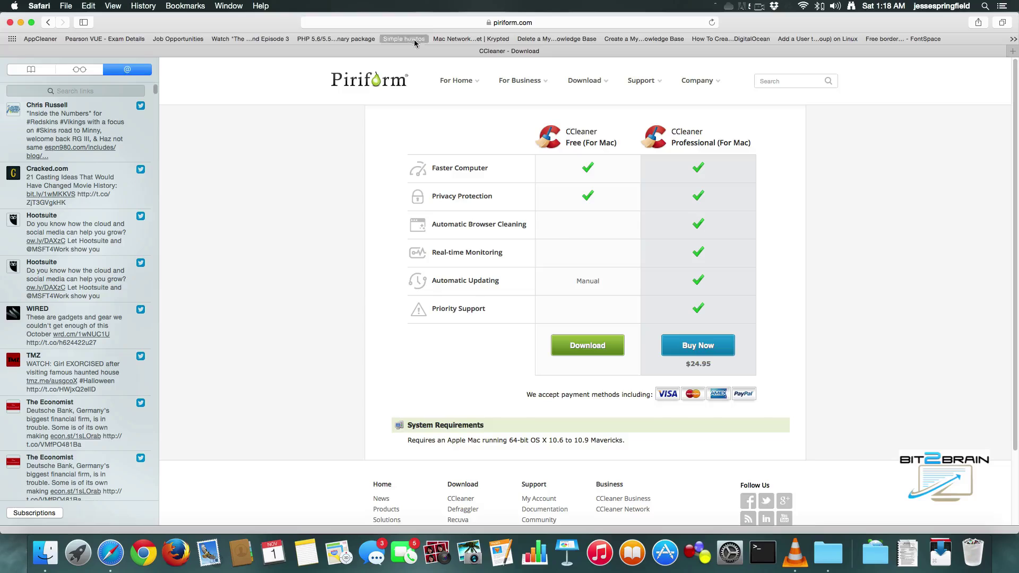
click(412, 22)
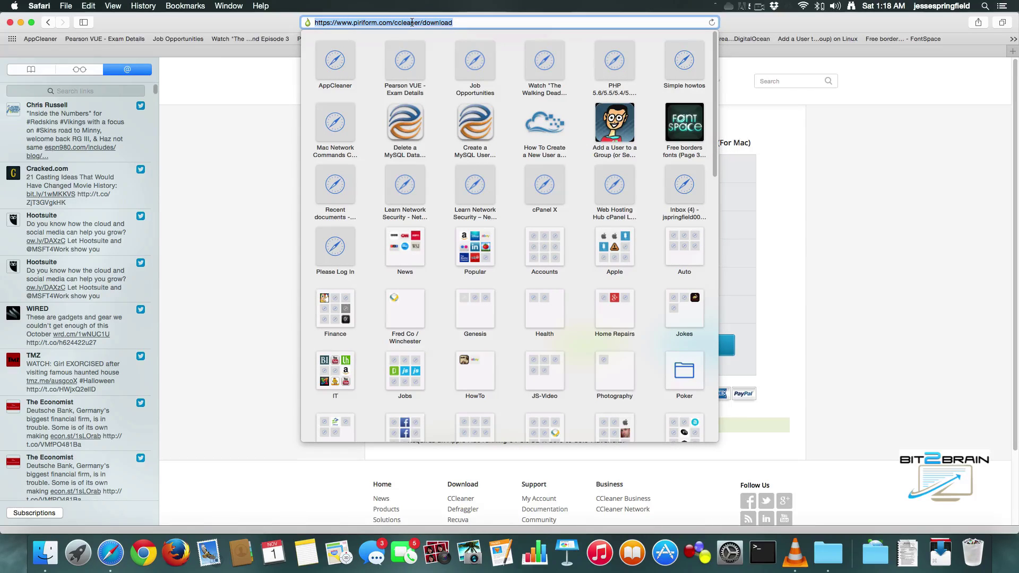
text(appcleaner)
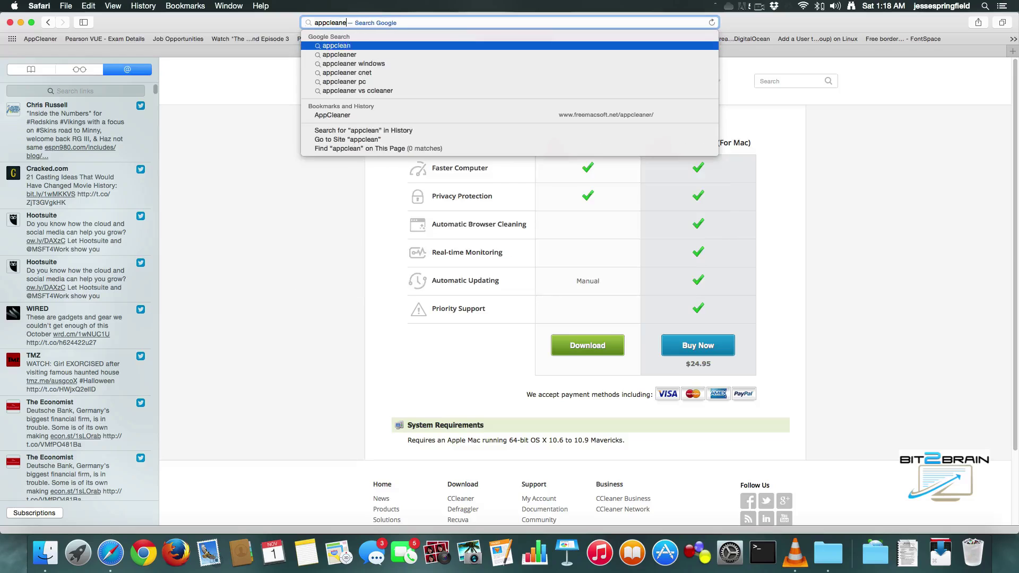
key(Return)
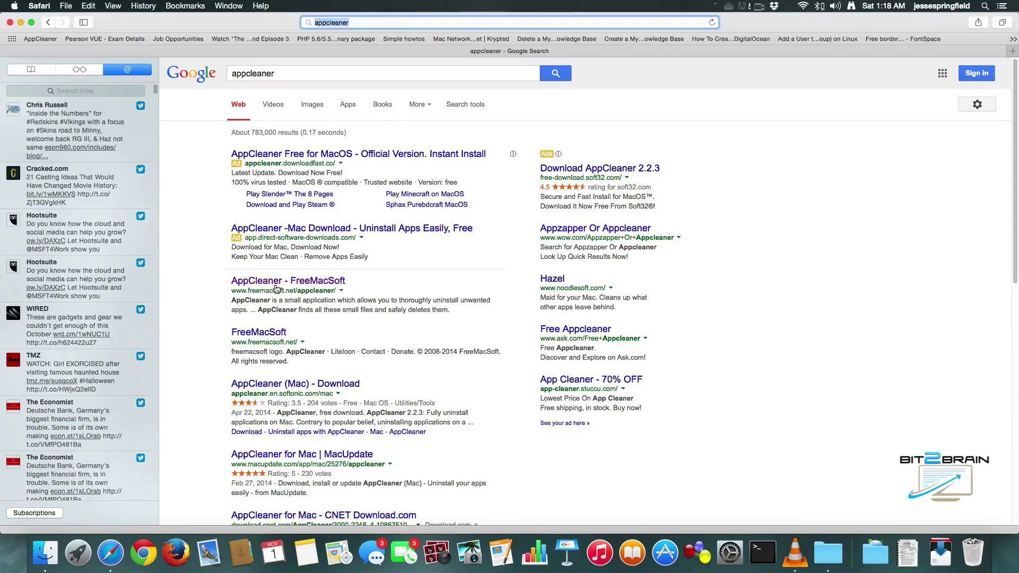
click(282, 285)
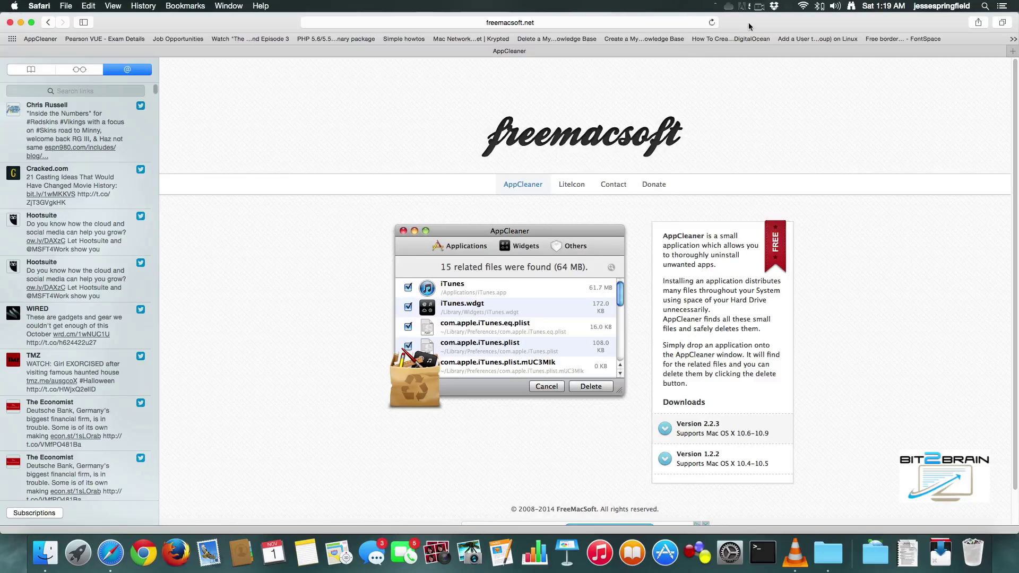
Hide the browser and close the Applications folder window.
drag(745, 24, 744, 26)
key(super+q)
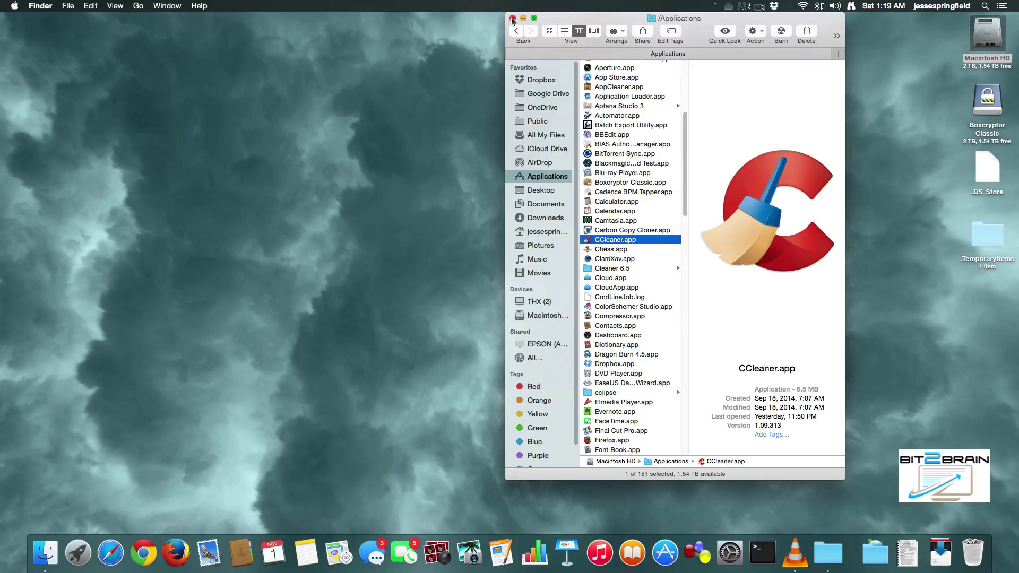
click(513, 19)
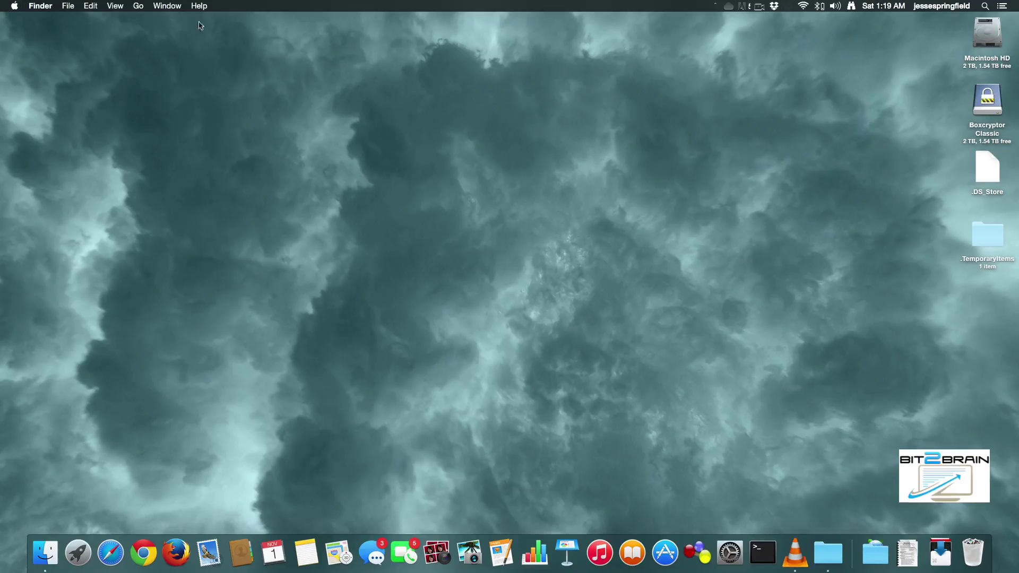
Trash everything in the hidden user Library's Caches folder, then close the Library window.
click(139, 7)
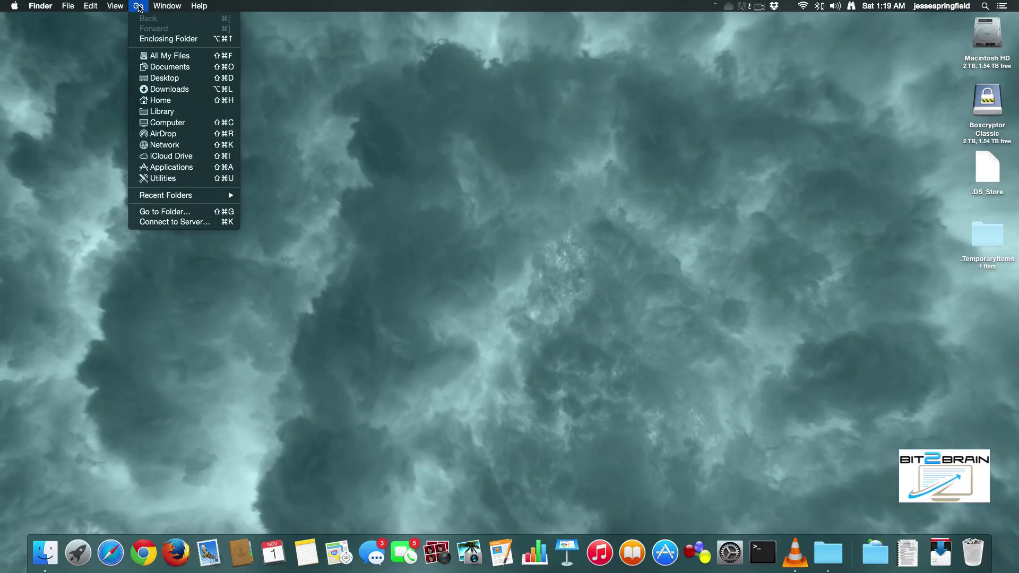
alt+click(162, 117)
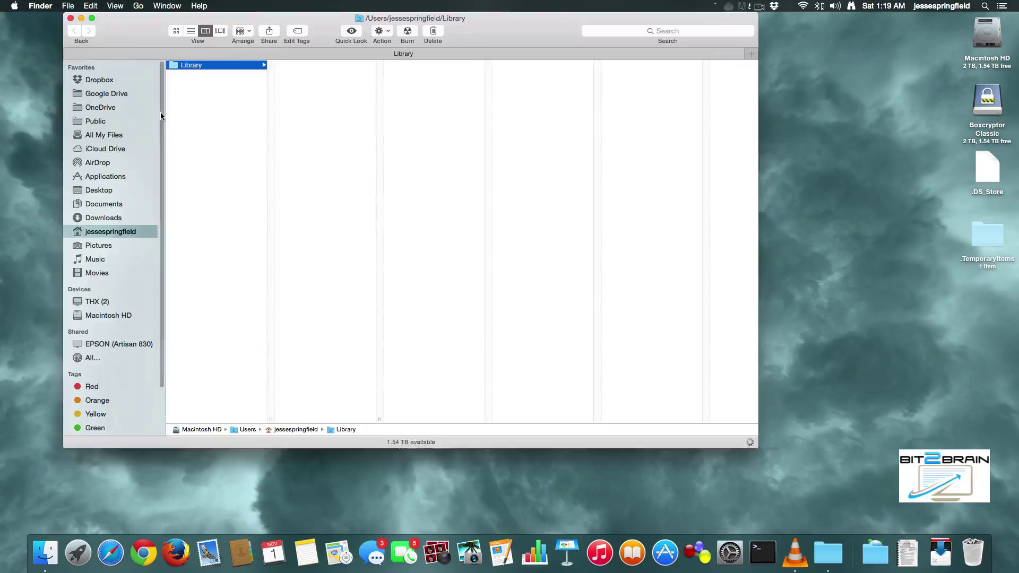
click(317, 161)
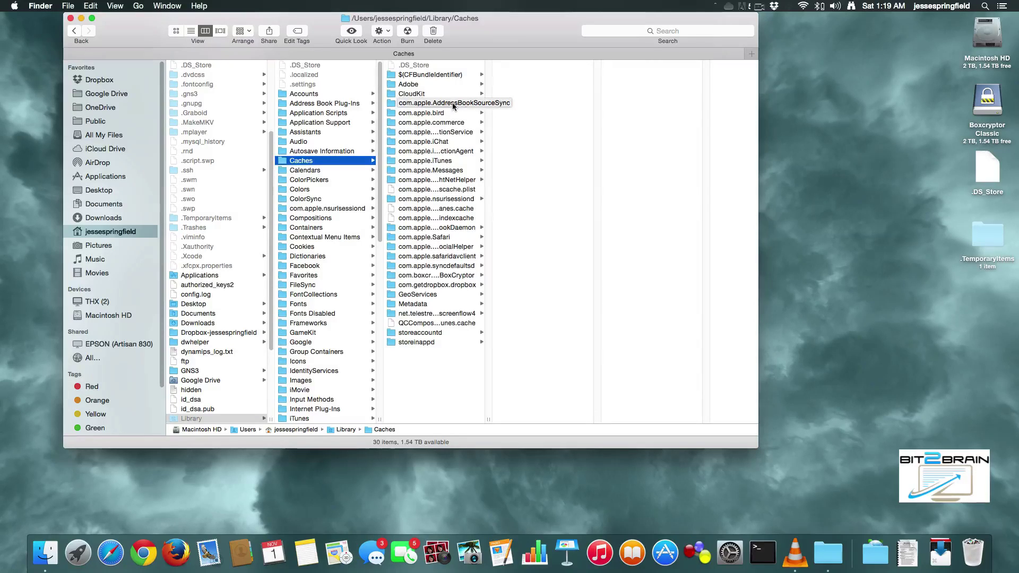
key(super+a)
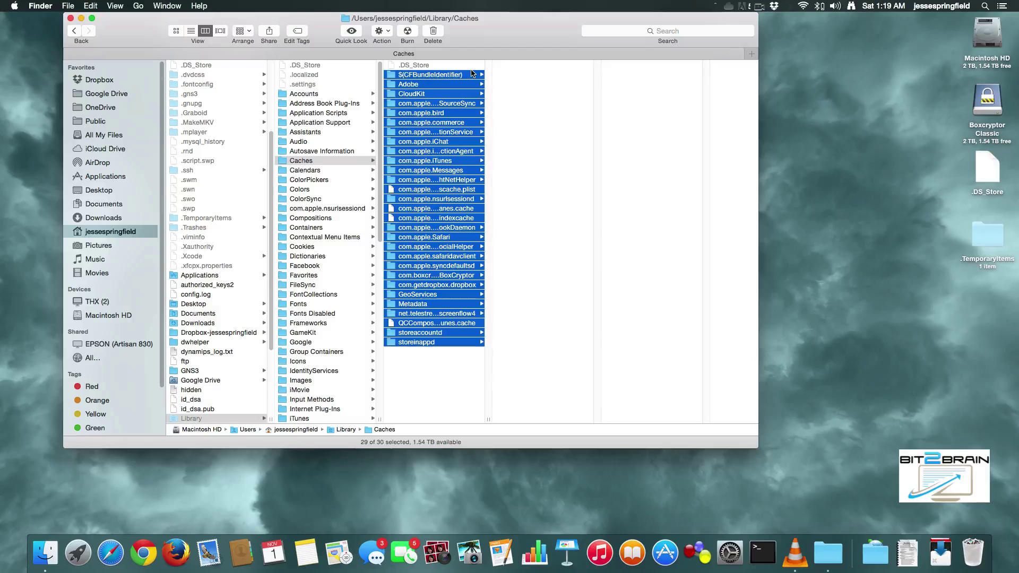
key(super+BackSpace)
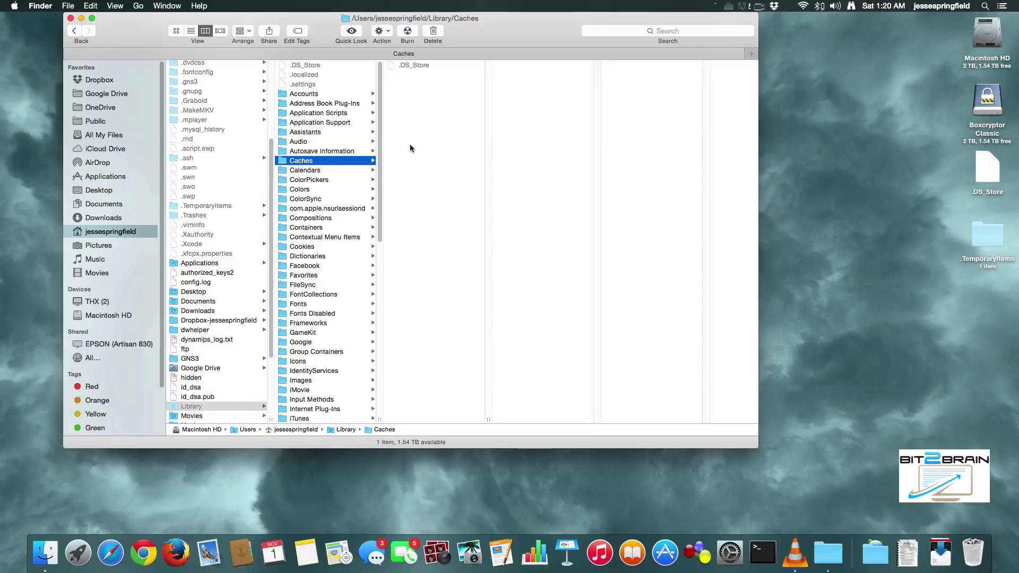
click(70, 19)
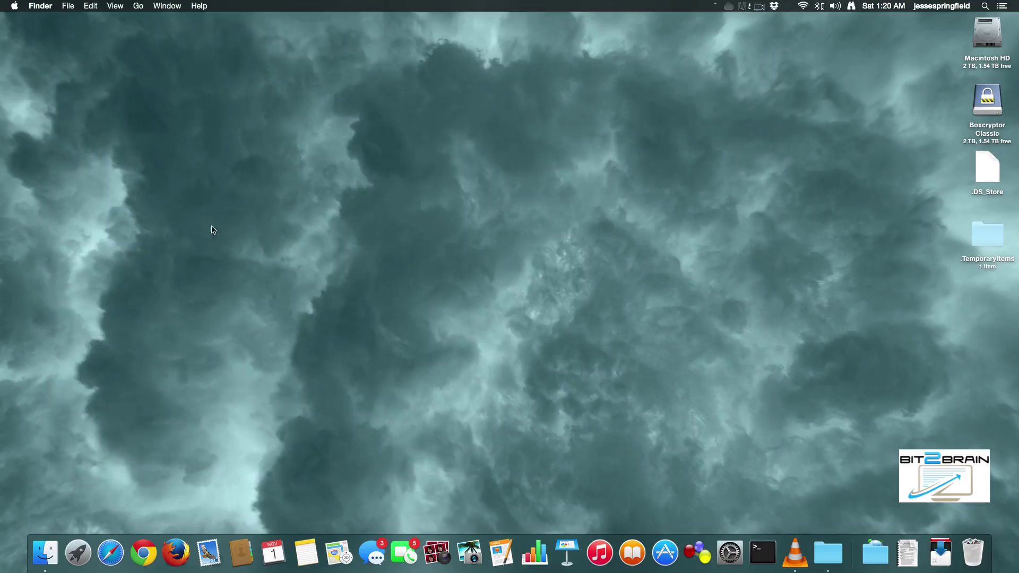
Launch iPhoto and delete the duplicate SKMS slide photo, confirming the deletion.
click(469, 552)
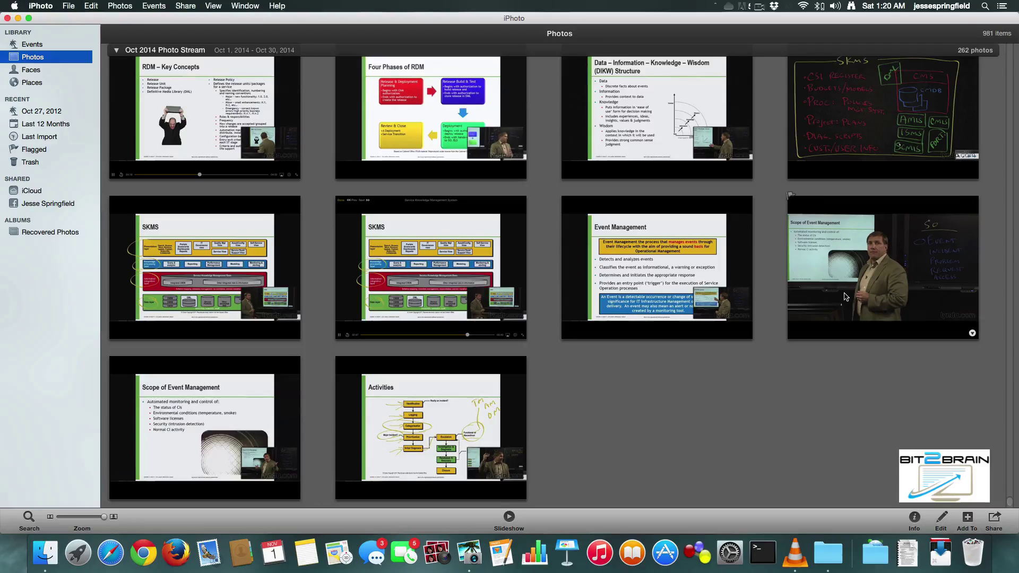
click(222, 281)
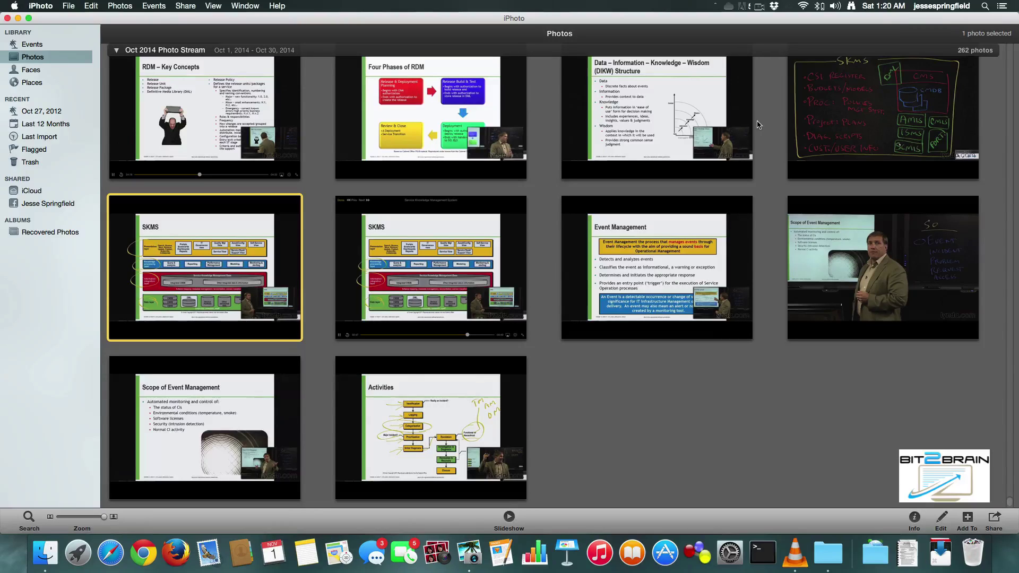
key(Delete)
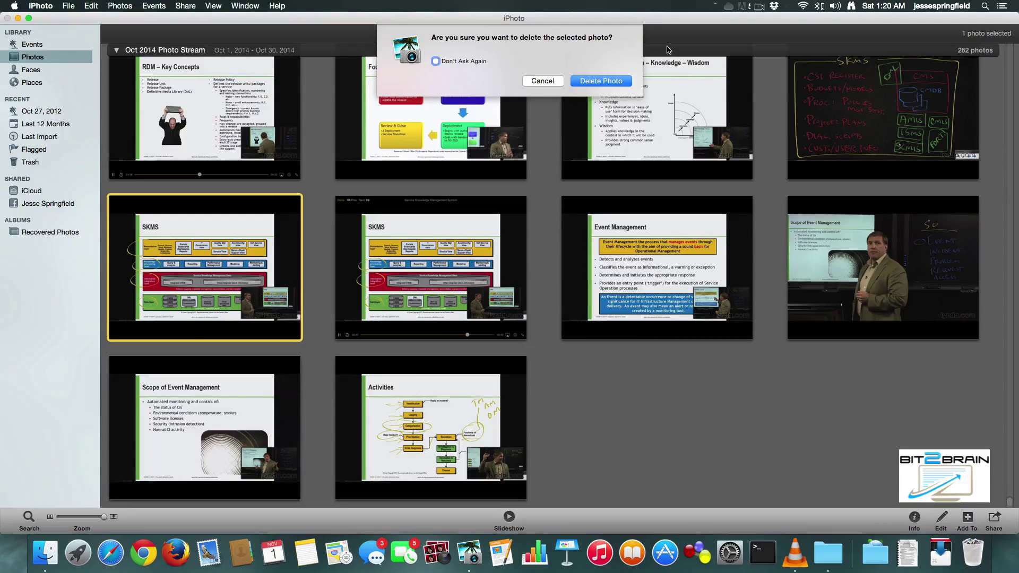
key(Return)
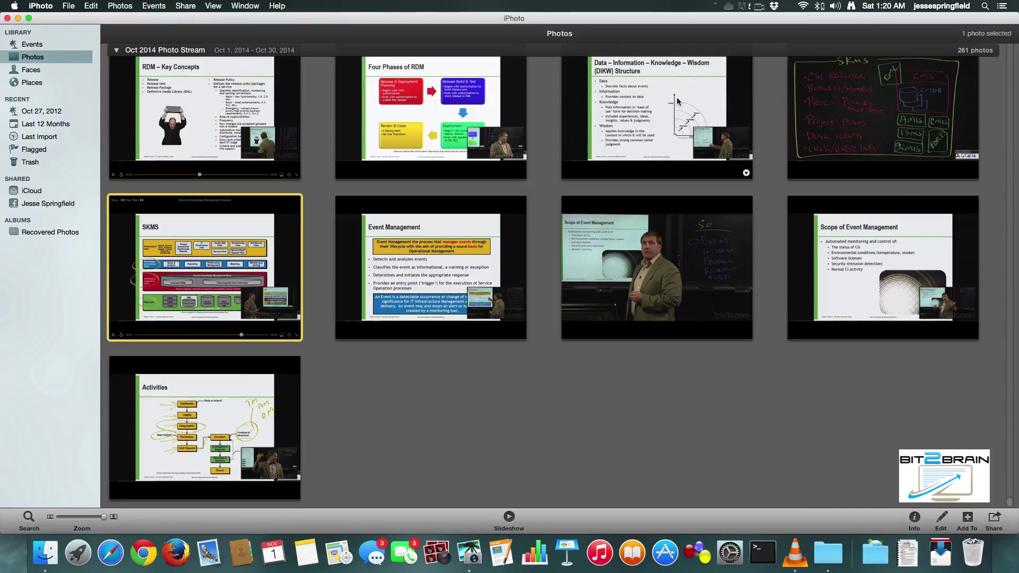
Empty iPhoto's Trash to permanently remove the SKMS photo, quit iPhoto, and launch iTunes.
click(33, 163)
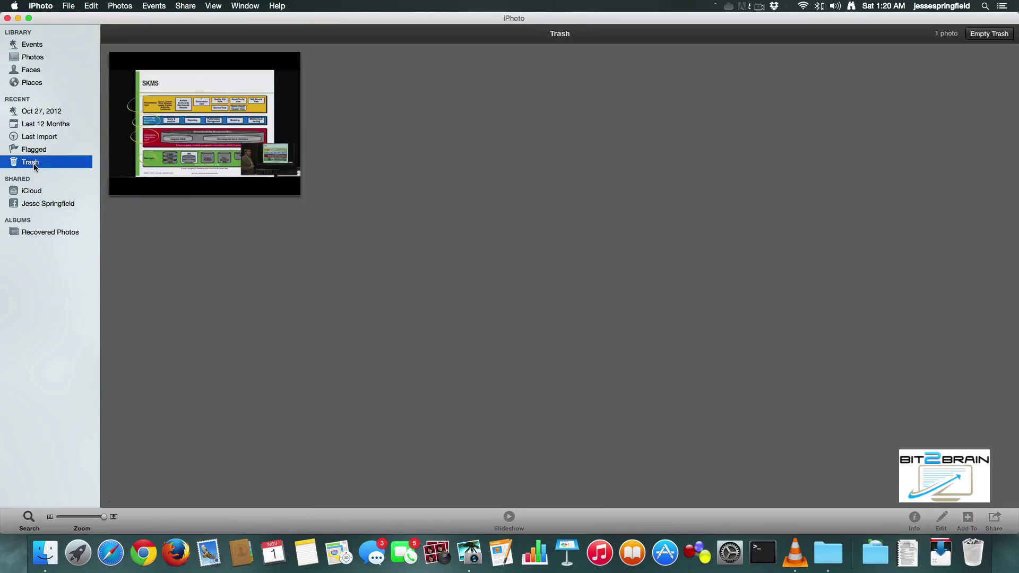
click(213, 130)
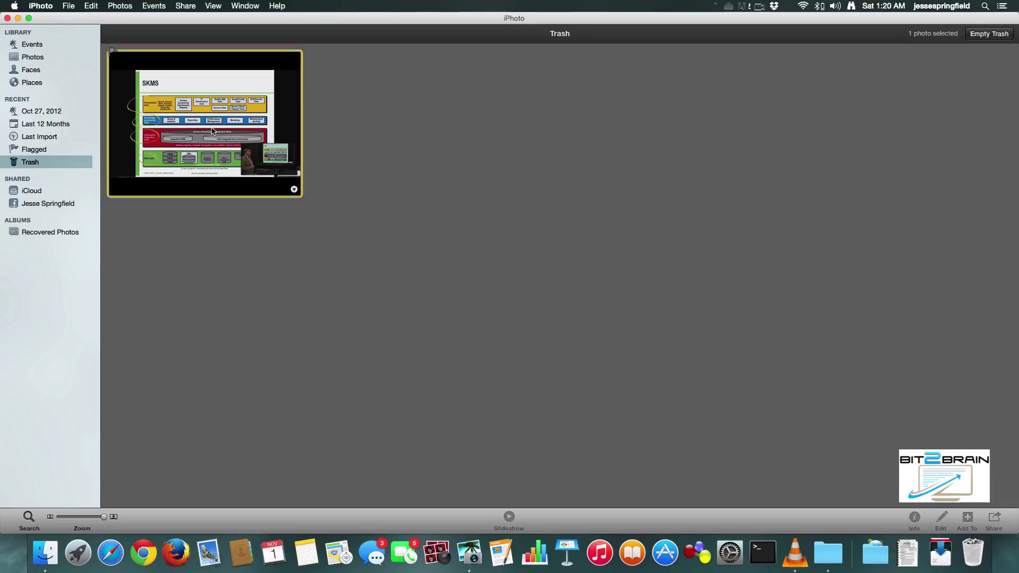
right_click(212, 131)
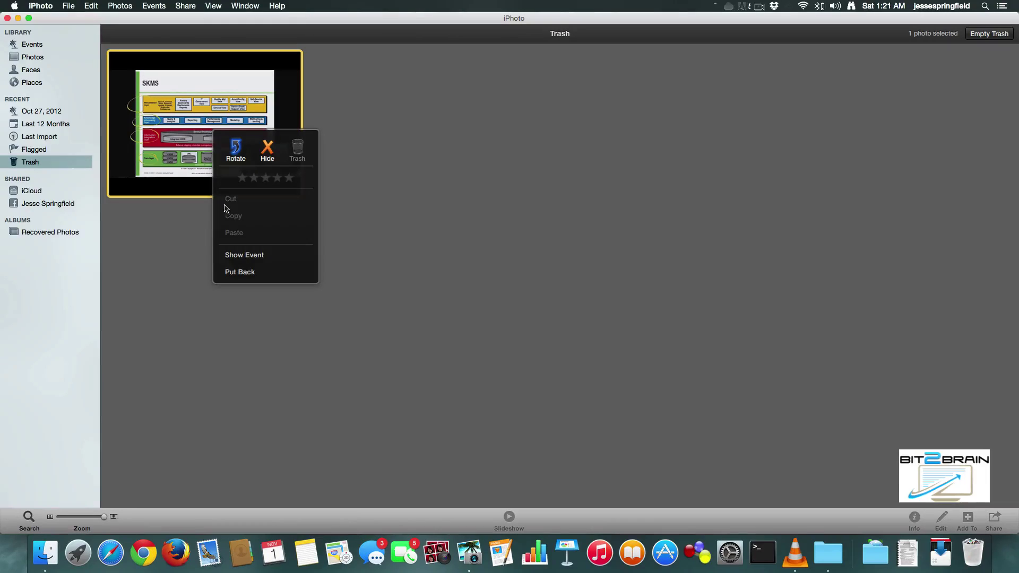
click(176, 125)
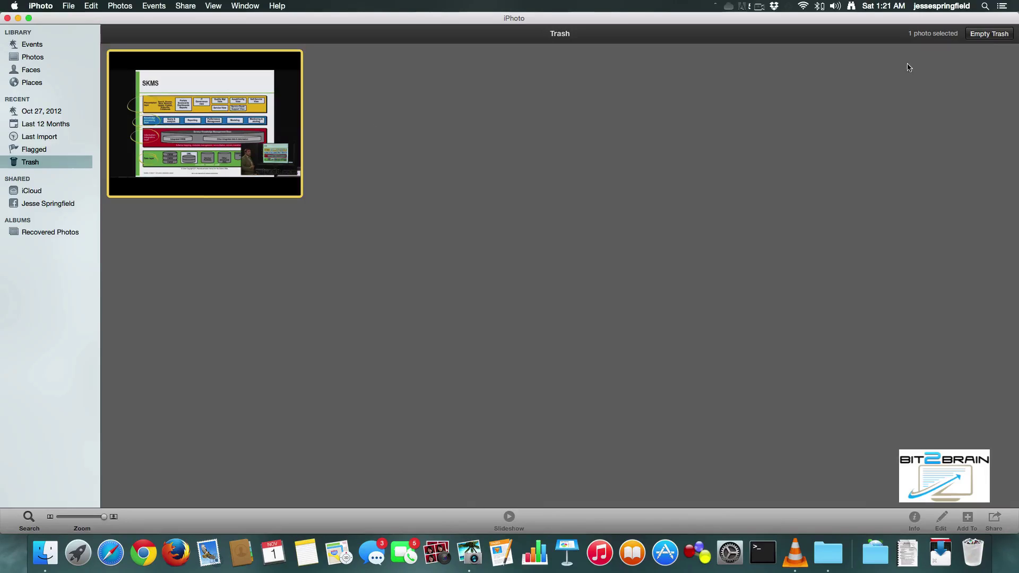
click(990, 34)
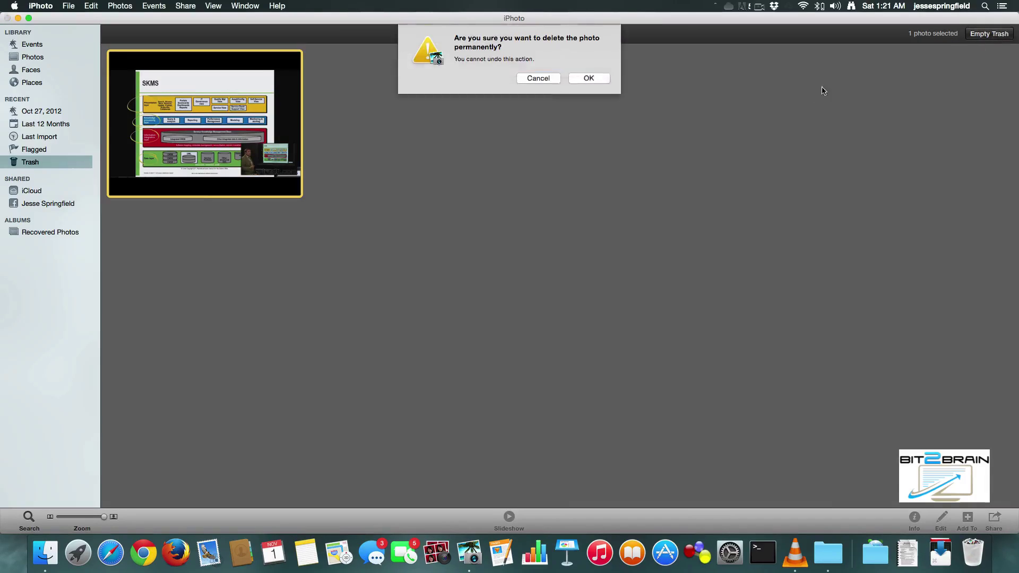
click(602, 79)
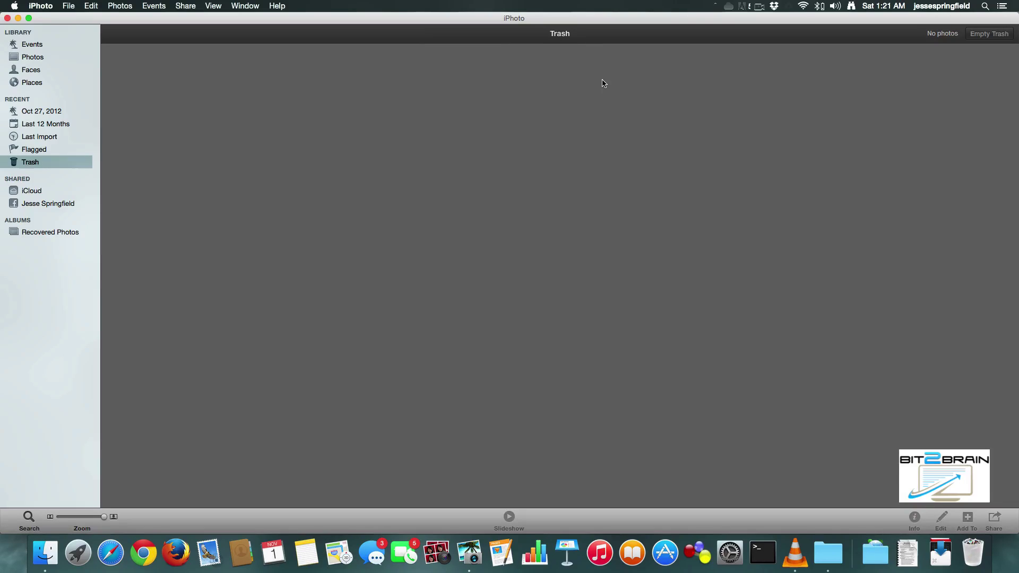
key(super+q)
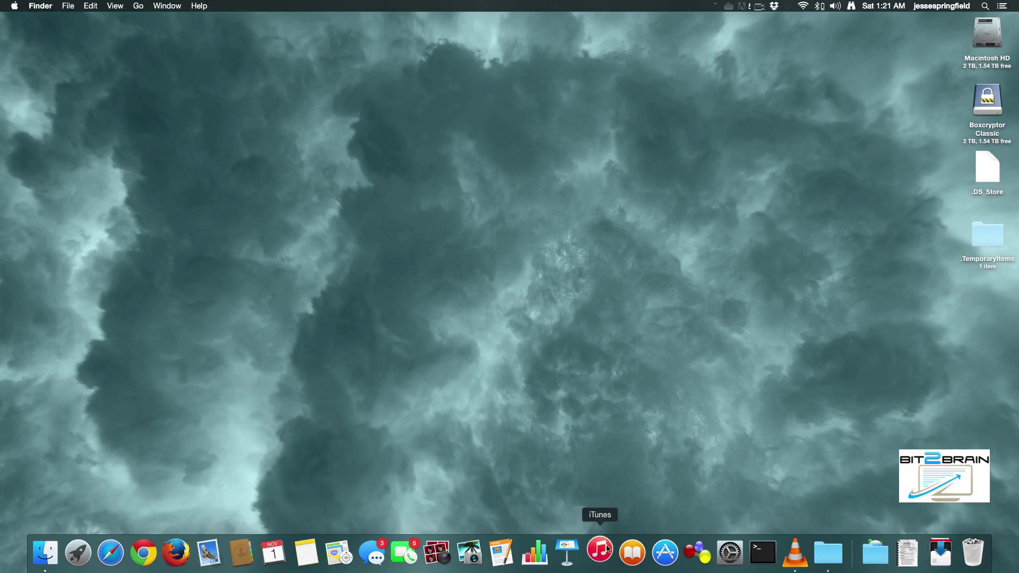
click(608, 549)
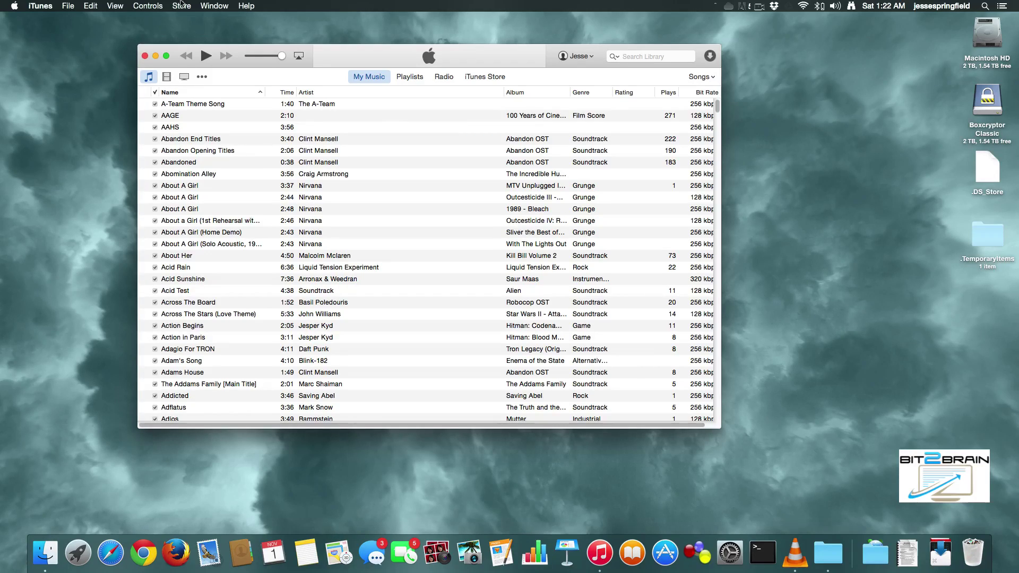
Switch the iTunes library to show only duplicate items.
click(118, 8)
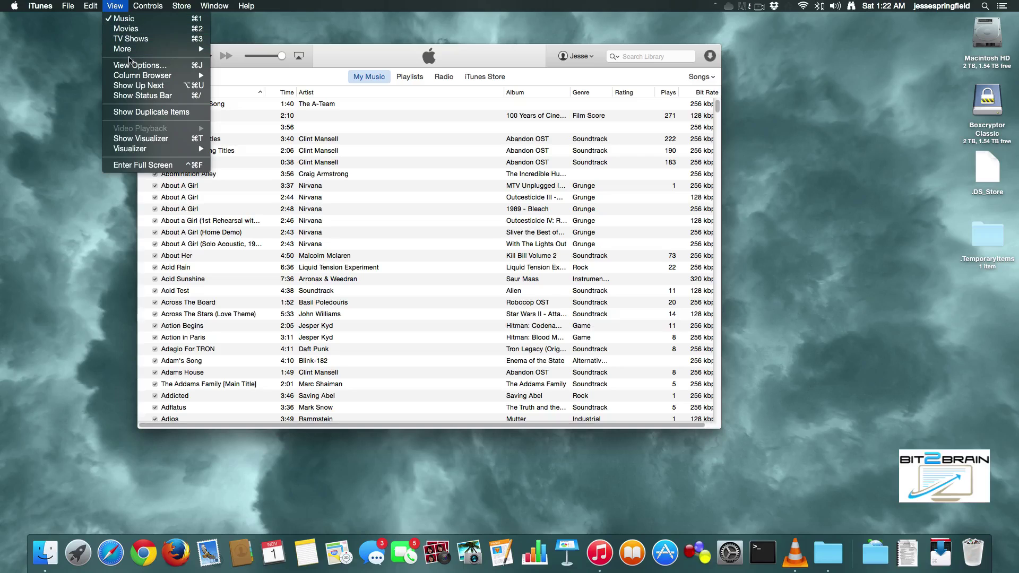
click(132, 113)
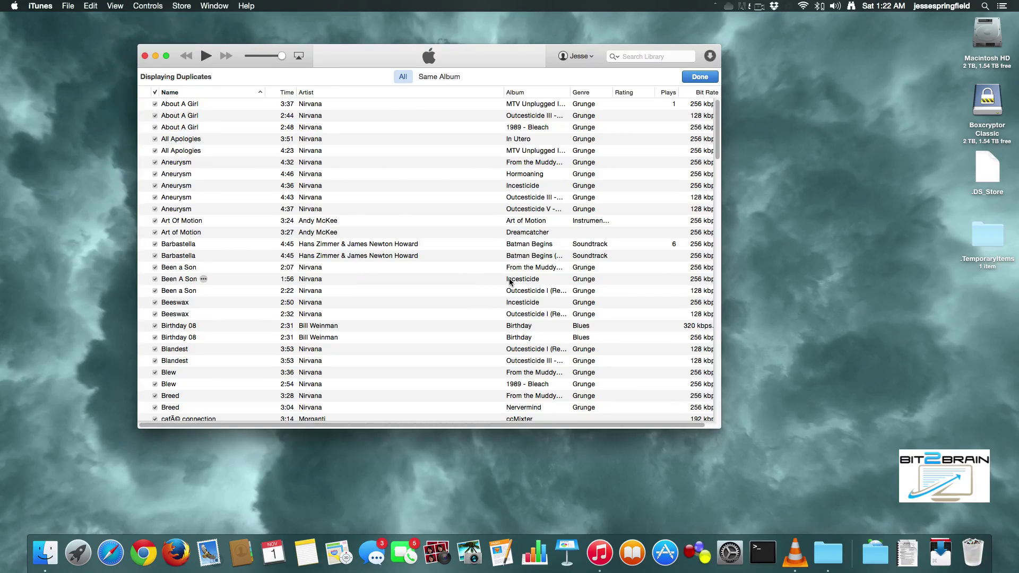
scroll(510, 281, down, 10)
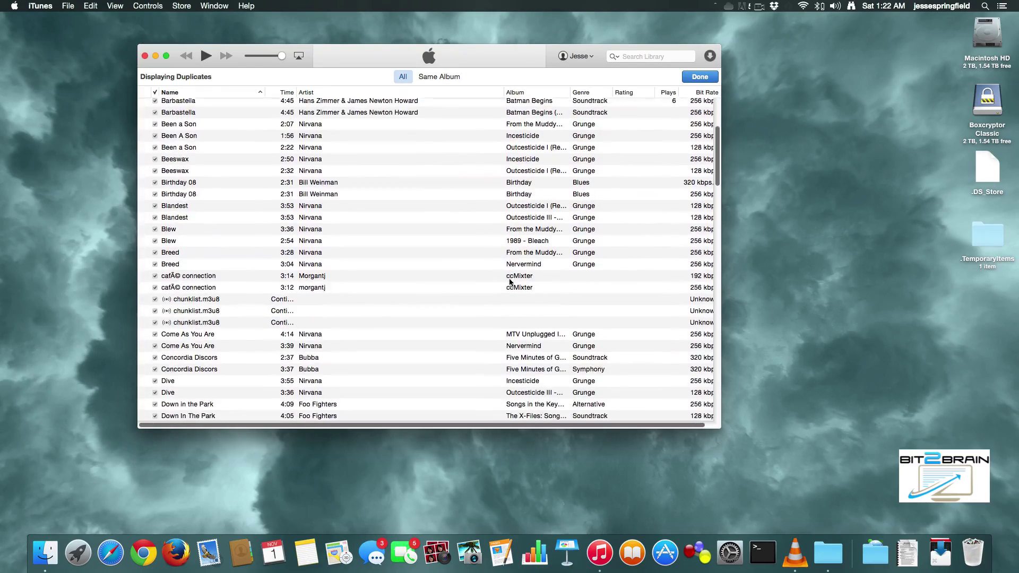
scroll(510, 282, down, 1)
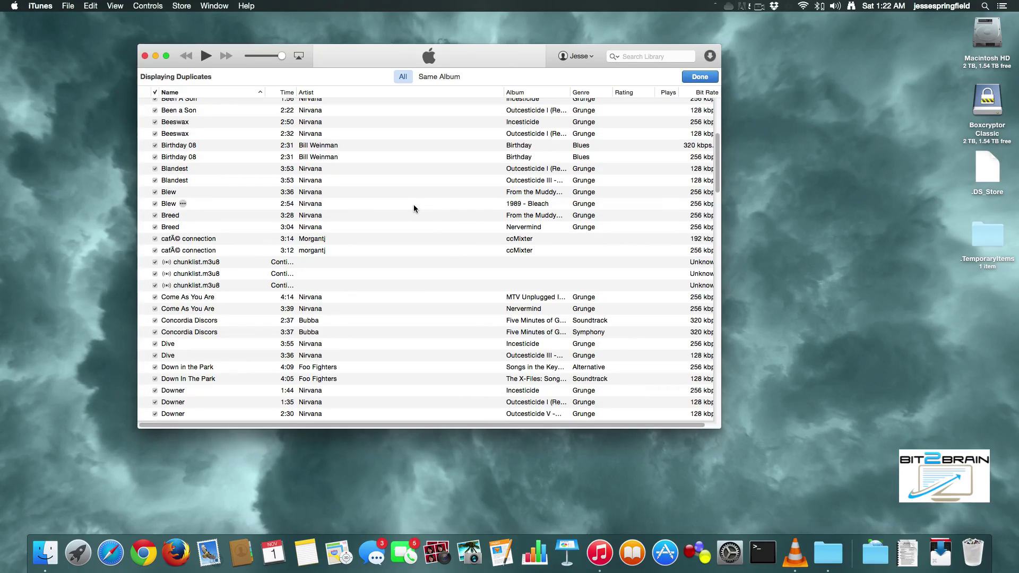
Delete the three chunklist.m3u8 entries from the library.
click(417, 266)
shift+click(403, 286)
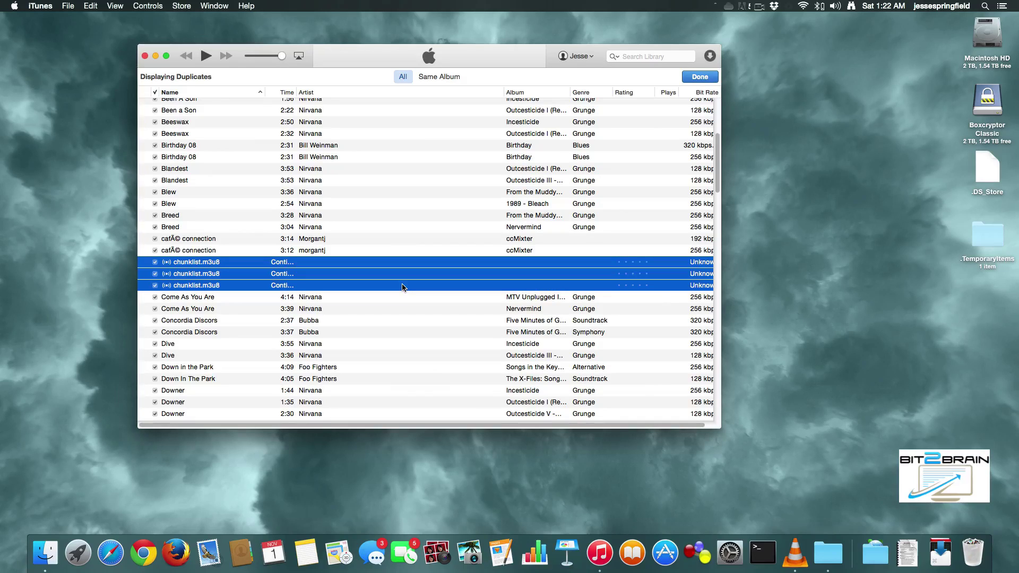
key(Delete)
click(590, 214)
Scroll through the duplicates and select the two Helluvacopter Chase copies.
scroll(461, 287, down, 2)
scroll(462, 289, down, 5)
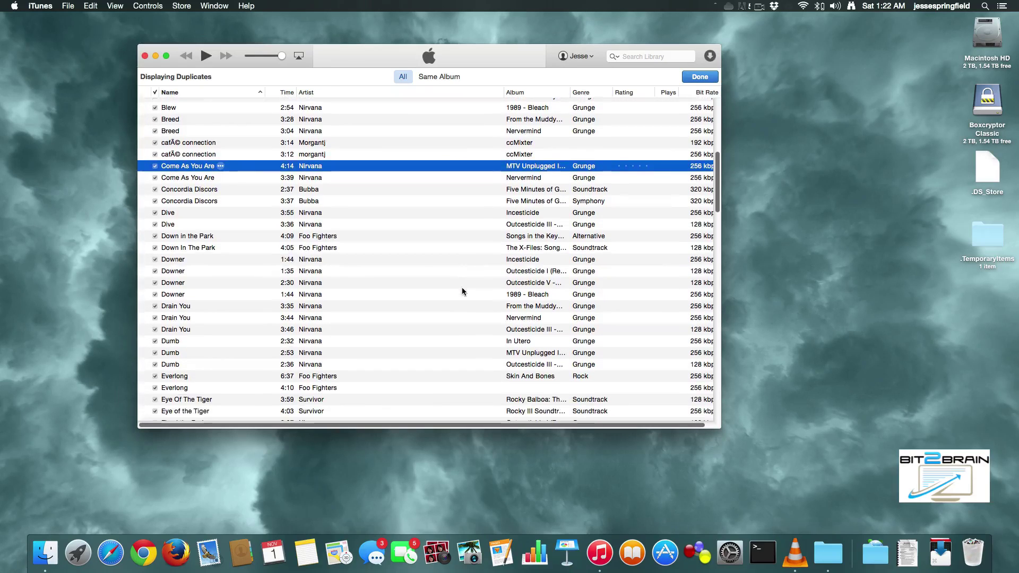
scroll(461, 288, down, 12)
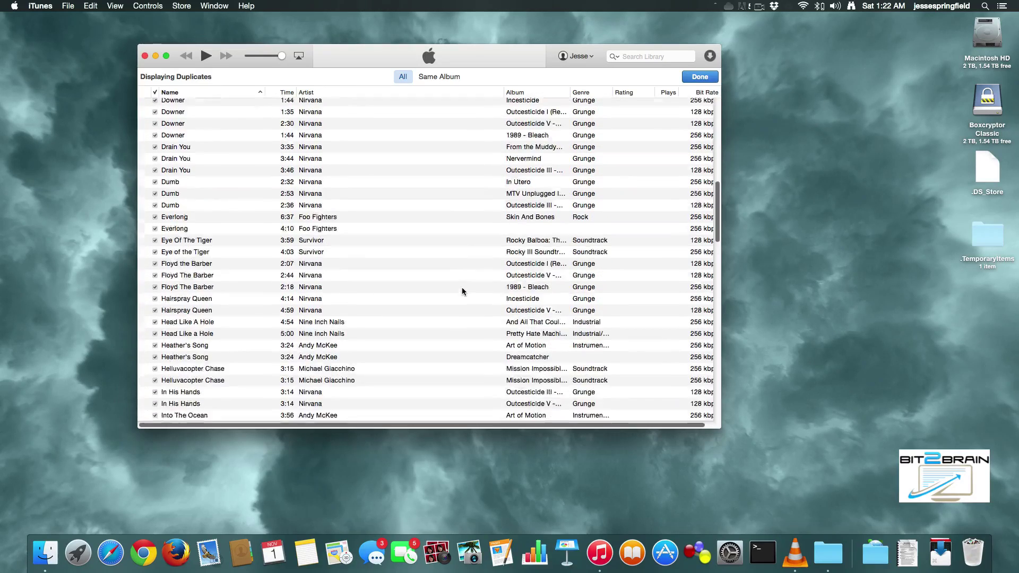
scroll(462, 290, down, 1)
scroll(463, 290, up, 1)
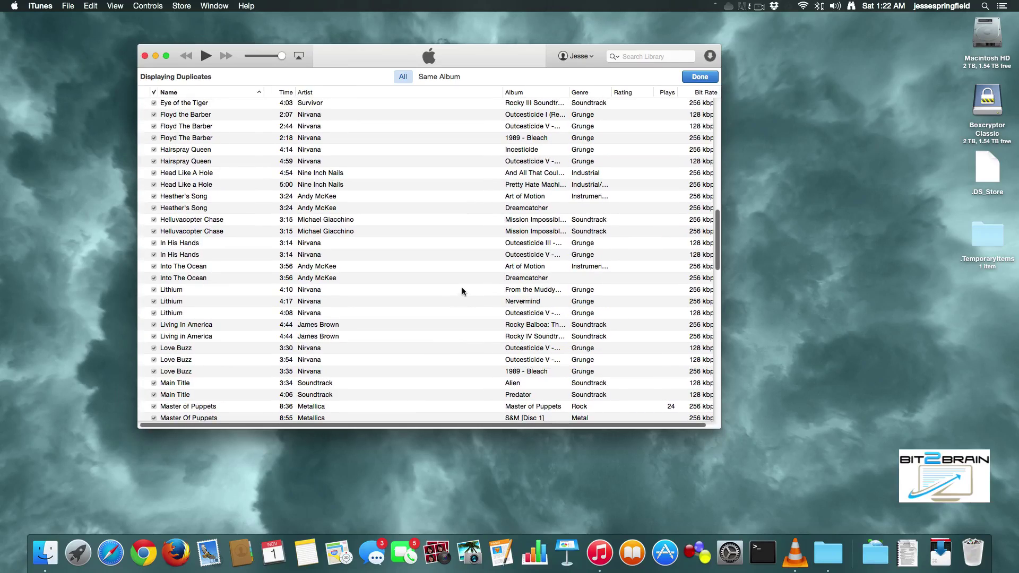
click(415, 219)
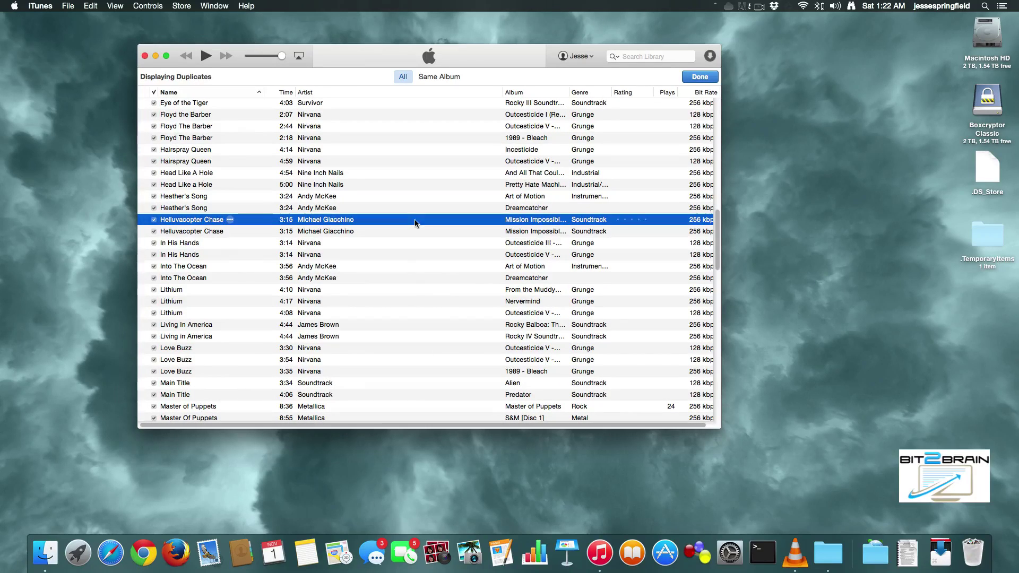
click(408, 231)
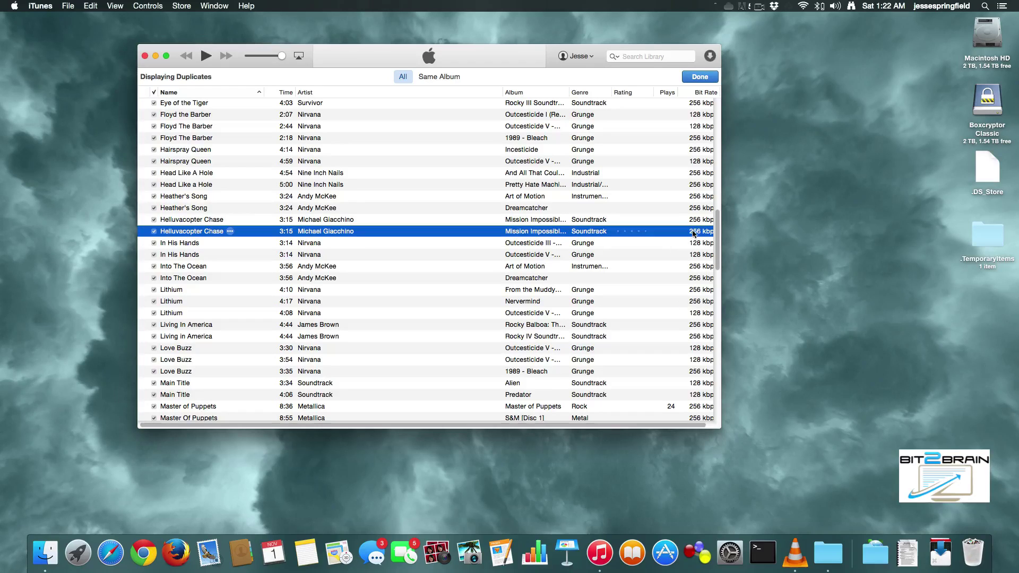
click(124, 4)
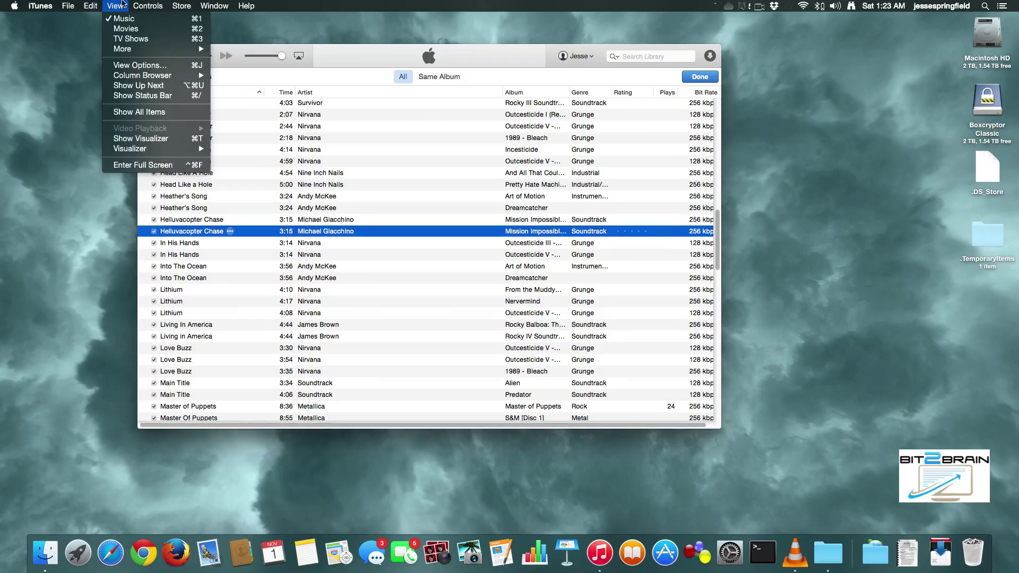
click(140, 65)
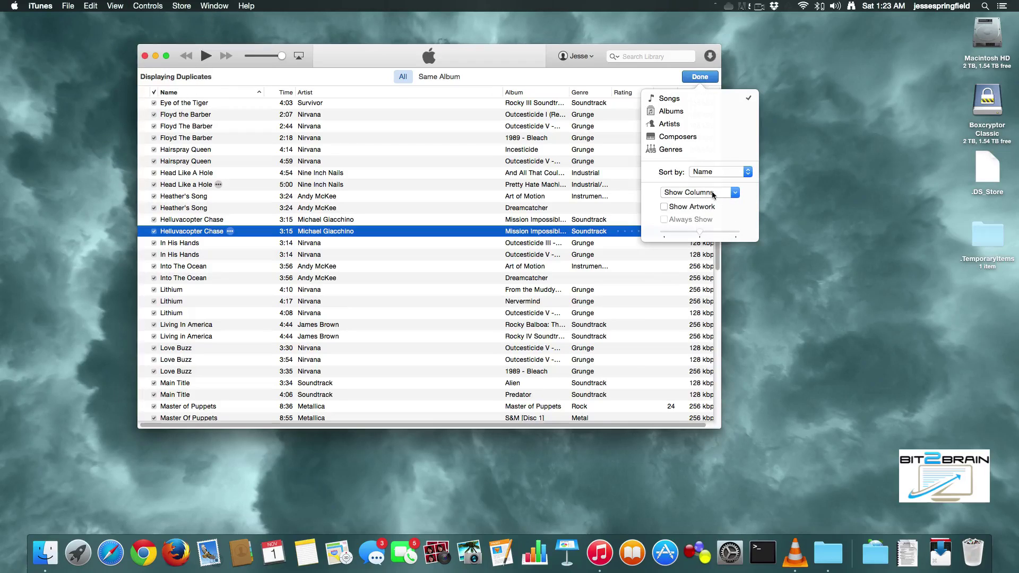
click(713, 193)
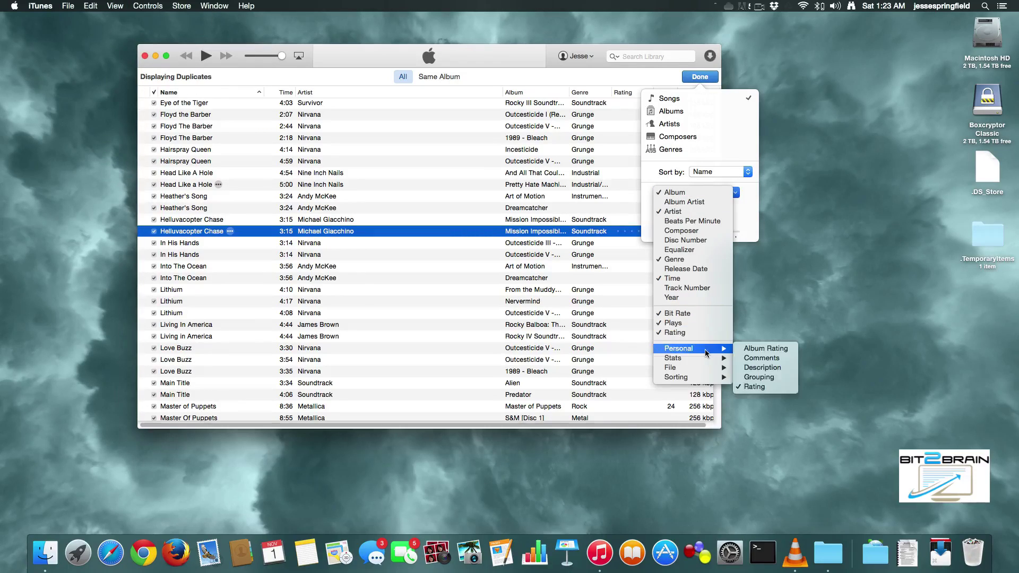
mouse_move(708, 374)
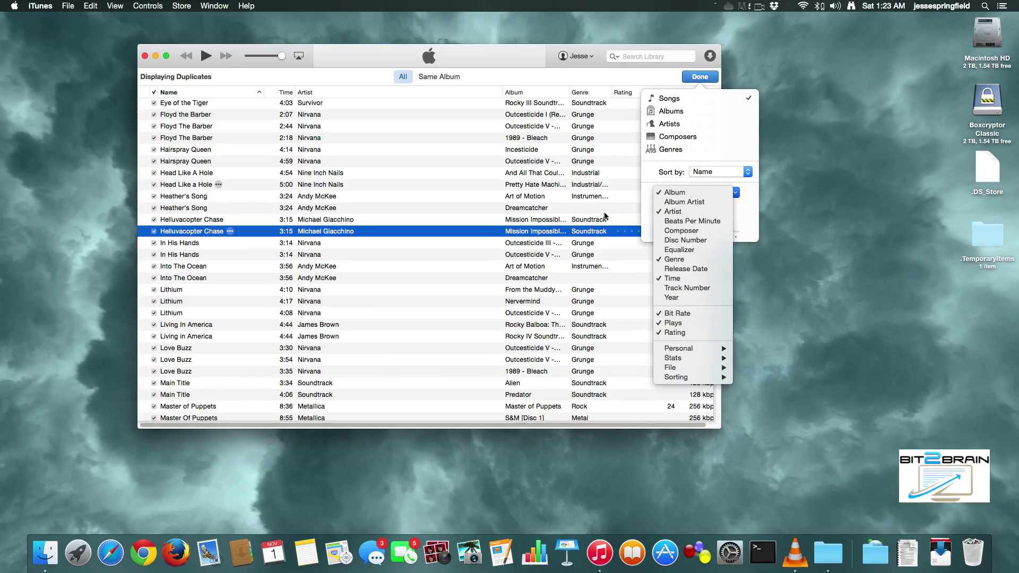
click(606, 234)
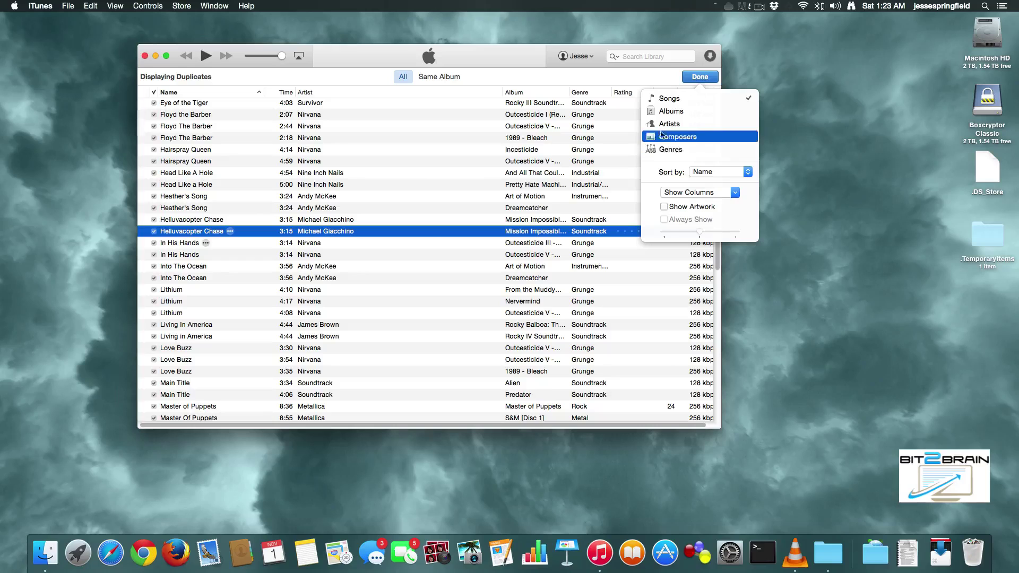
click(393, 229)
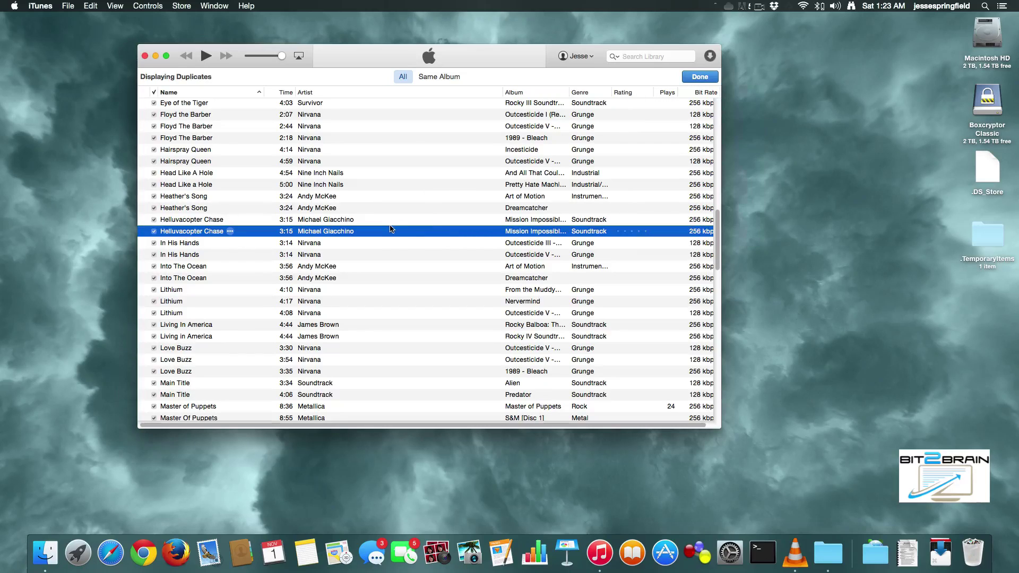
Delete the extra Helluvacopter Chase copy and move its file to the Trash.
key(Delete)
click(583, 207)
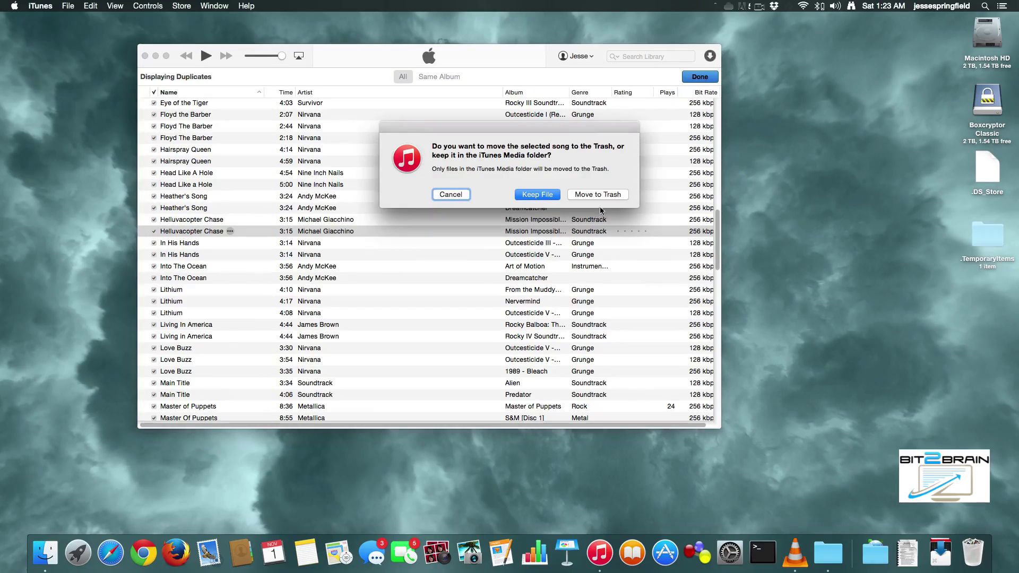
click(598, 194)
Delete two duplicate Pushin' Daisies tracks and move their files to the Trash.
scroll(498, 273, down, 3)
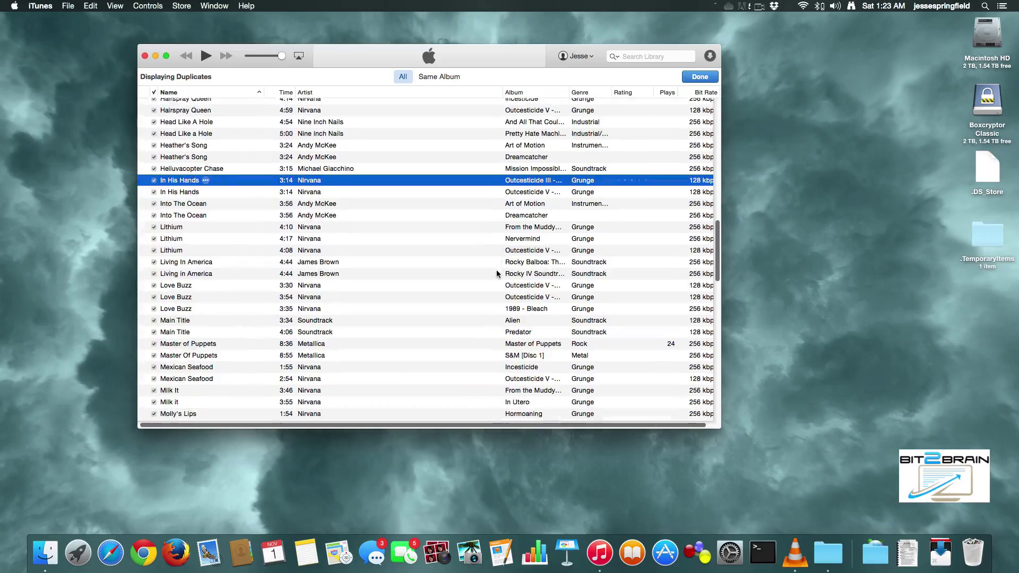
scroll(497, 273, down, 8)
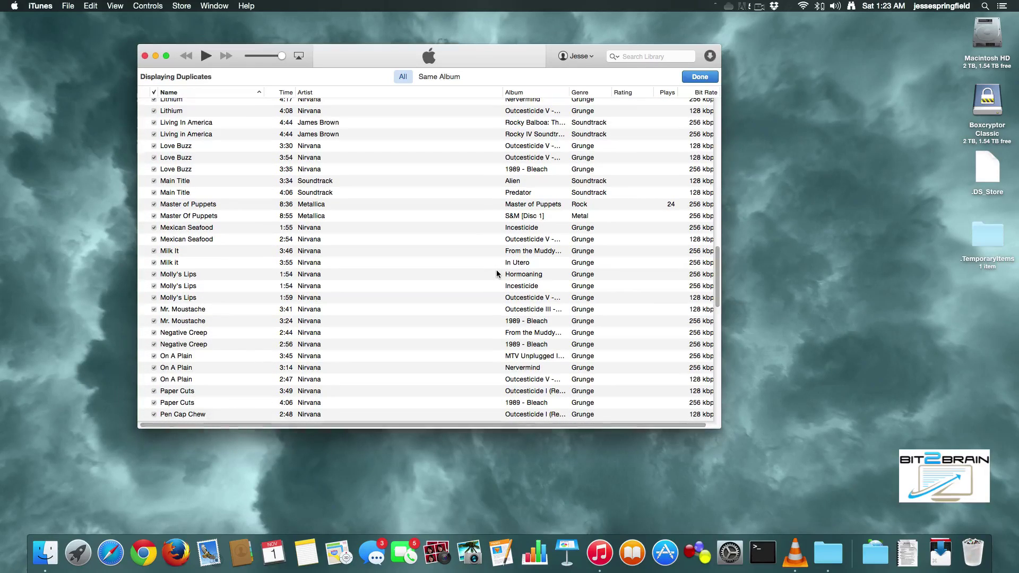
scroll(497, 273, down, 12)
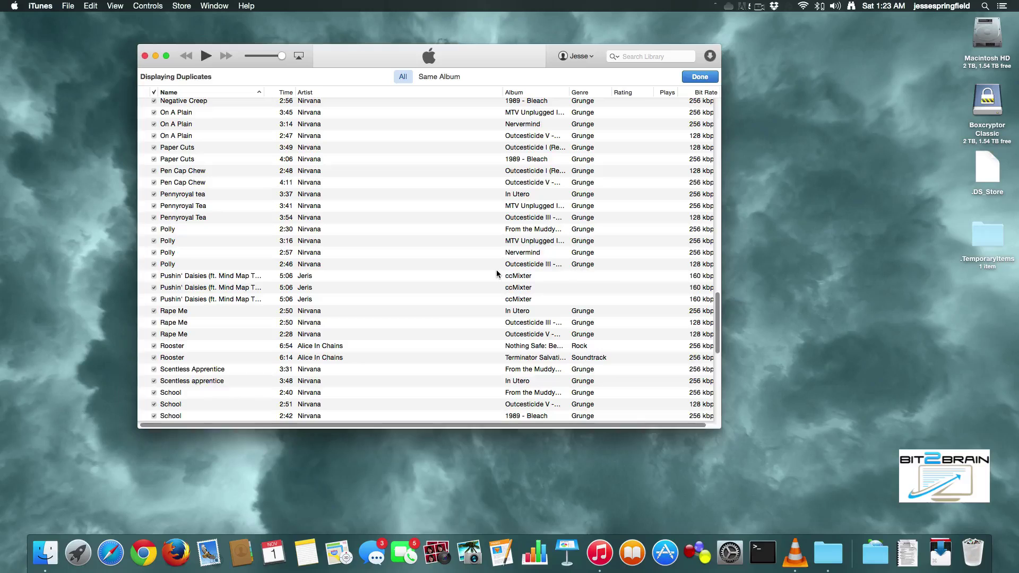
click(476, 276)
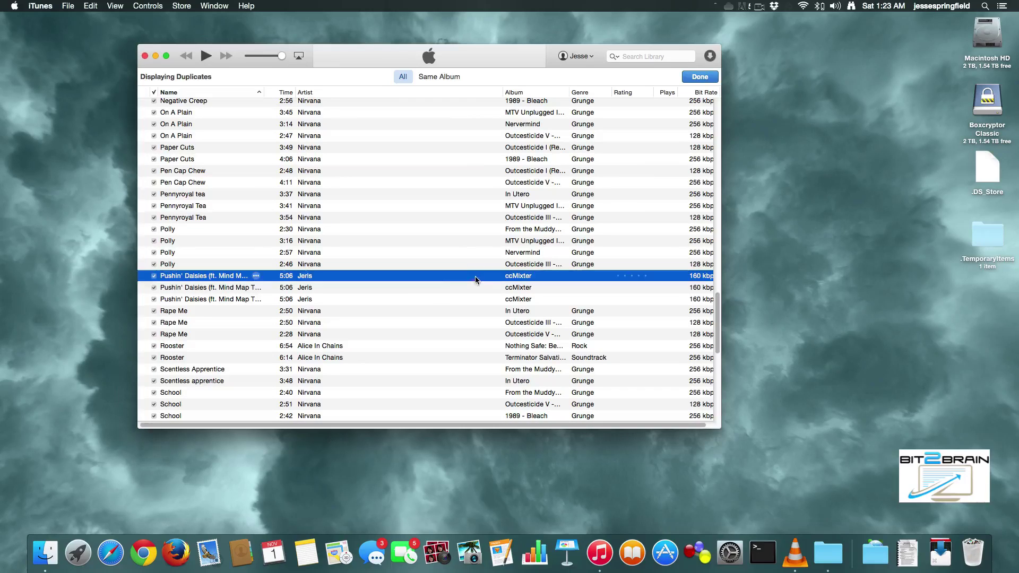
shift+click(425, 287)
key(BackSpace)
click(583, 212)
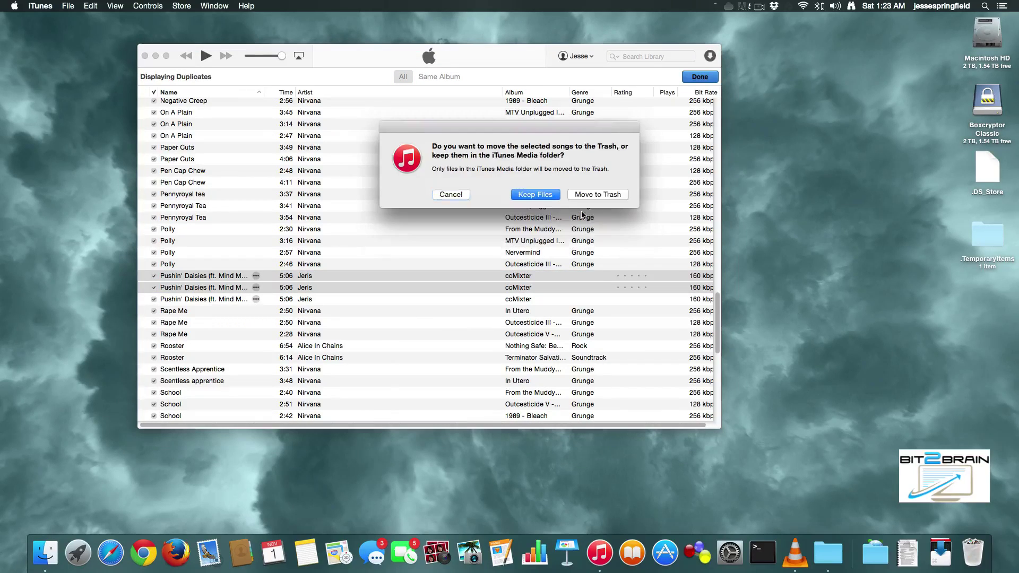
click(584, 194)
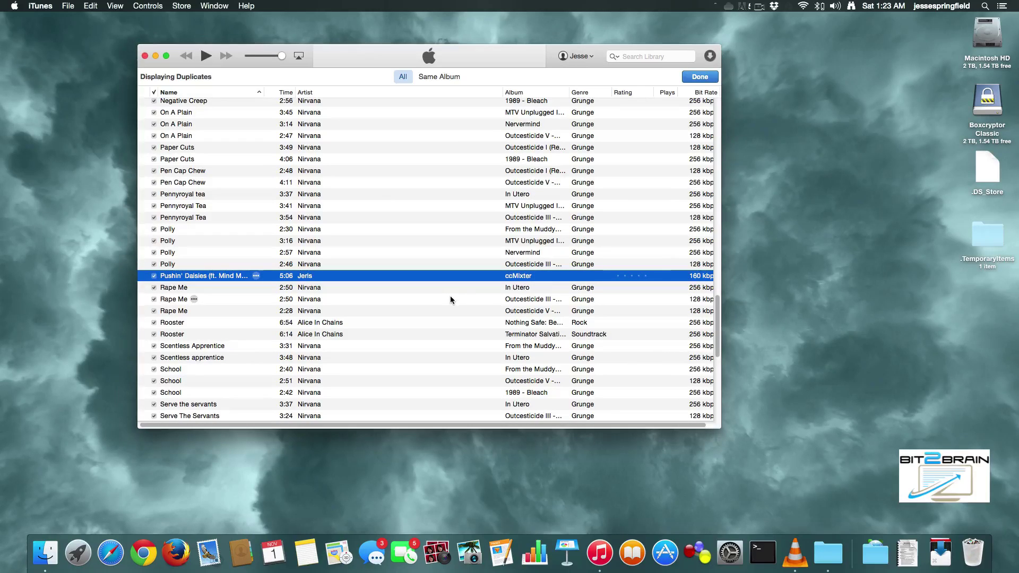
Check the rest of the duplicates list, then hide iTunes.
scroll(450, 300, down, 10)
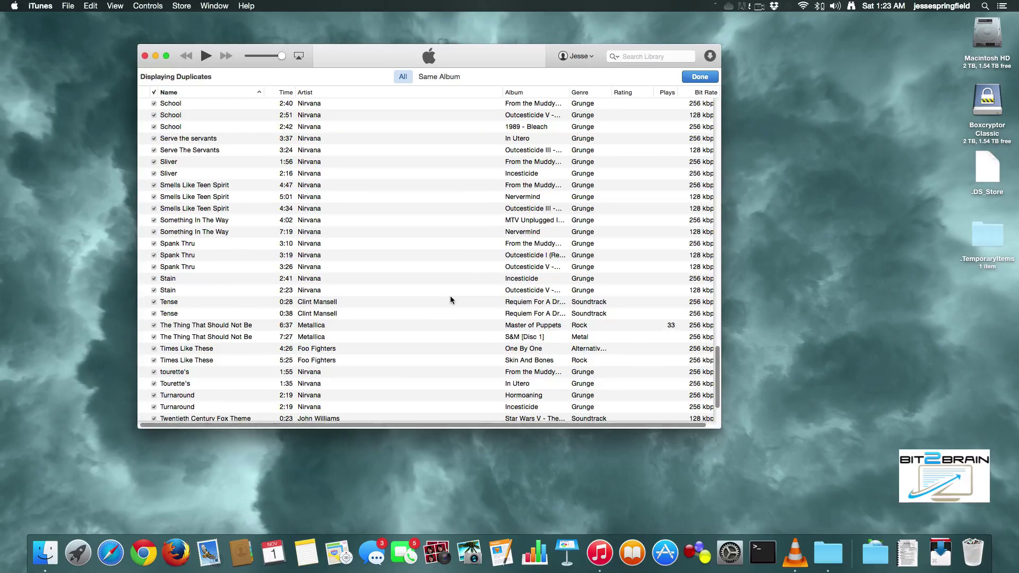
scroll(450, 300, down, 3)
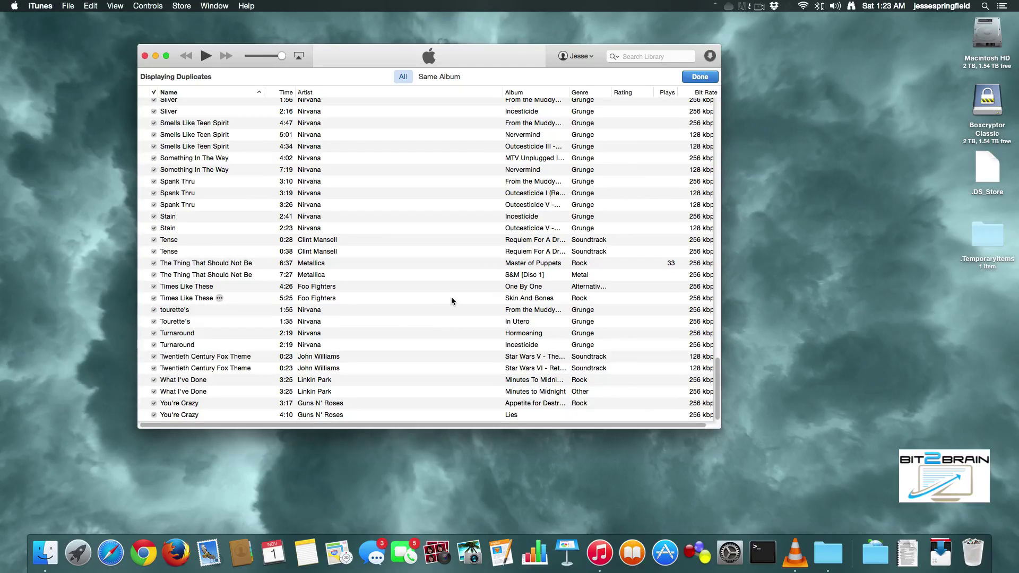
key(super+h)
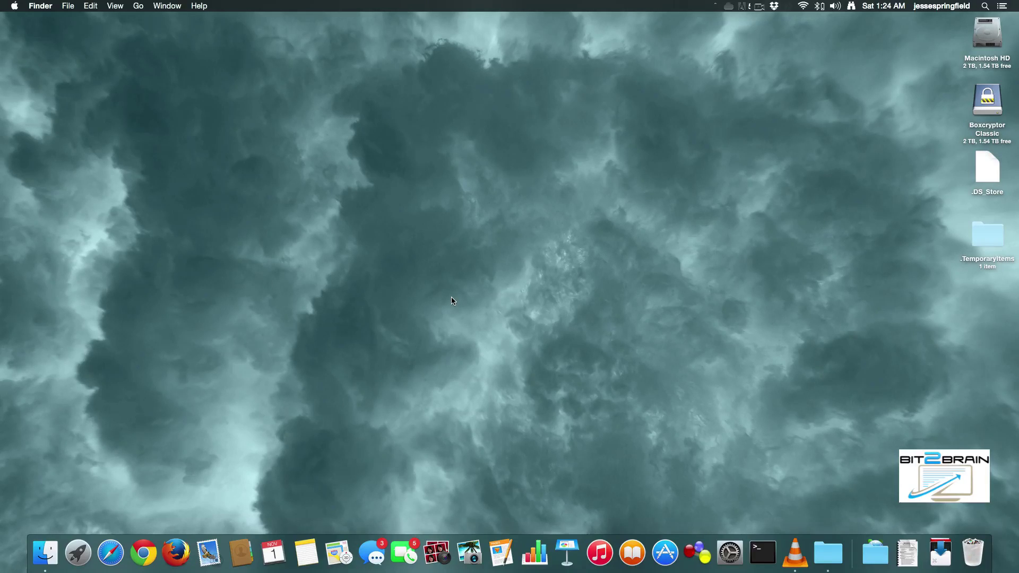
Open Macintosh HD > Applications > Utilities and select Disk Utility.app.
click(937, 560)
click(989, 42)
double_click(989, 42)
click(622, 160)
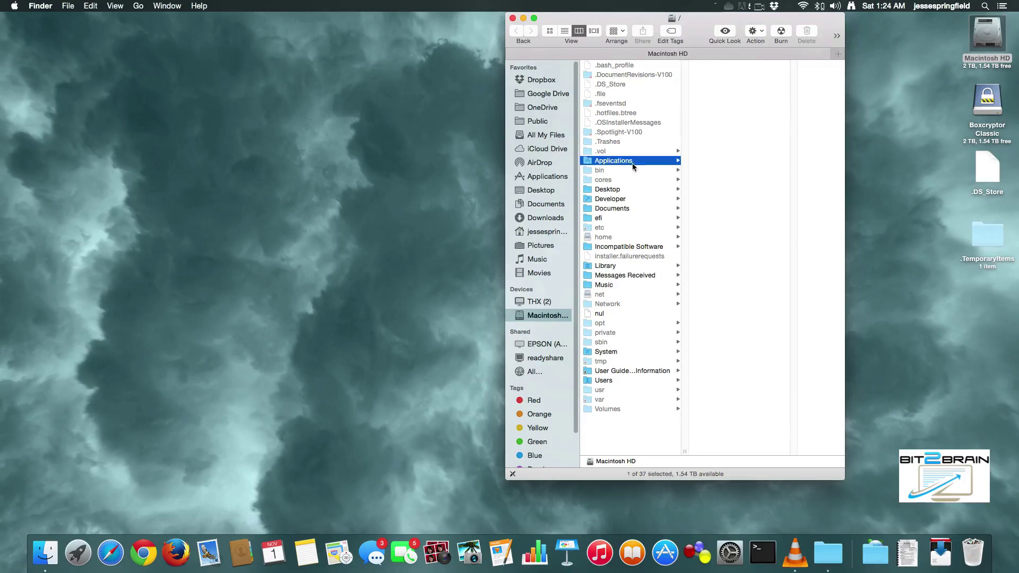
scroll(764, 270, down, 10)
click(736, 394)
click(777, 239)
Launch Disk Utility, close the Finder window, and select Macintosh HD's First Aid details.
double_click(777, 239)
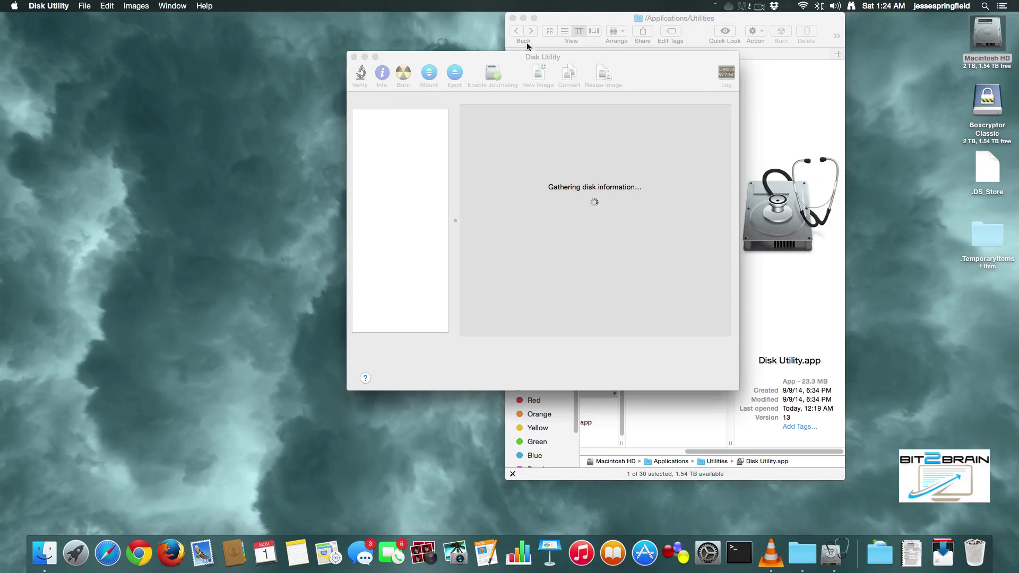
click(512, 18)
drag(552, 57, 457, 92)
click(293, 160)
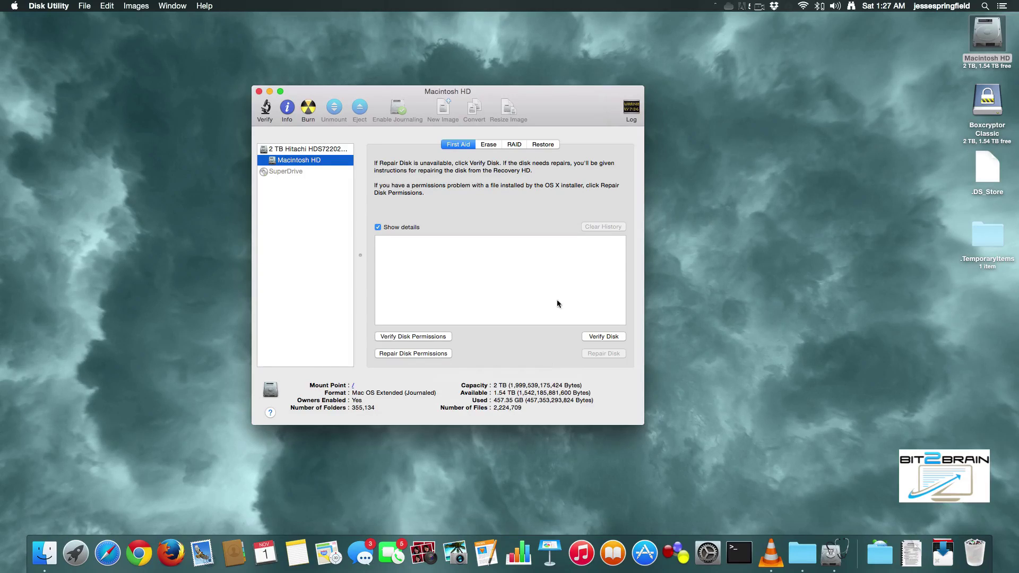
Open the Macintosh HD drive's root folder from its desktop icon.
double_click(984, 40)
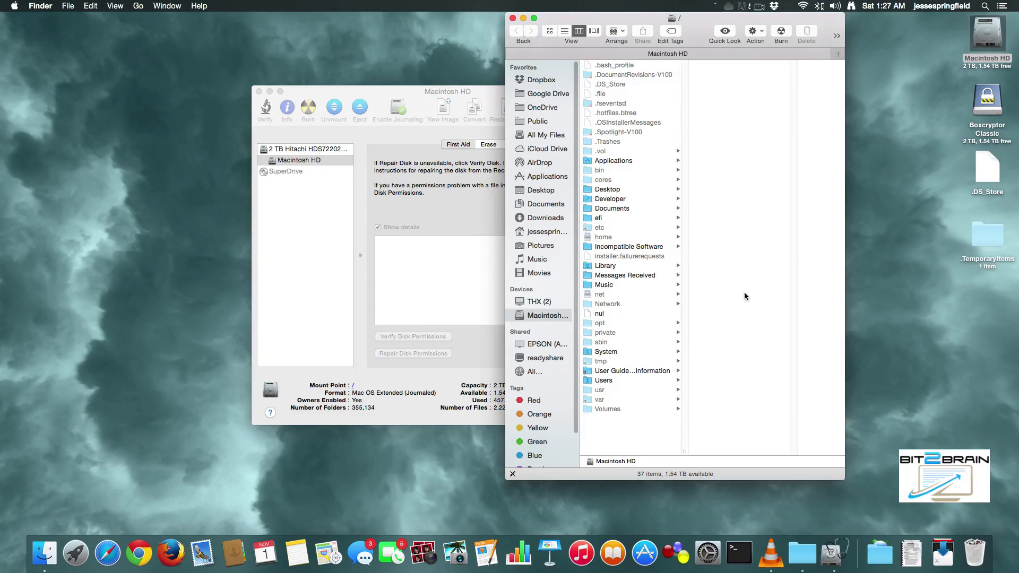
Look through the home folder's Desktop, Documents and Downloads folders, then close the Finder window.
click(535, 232)
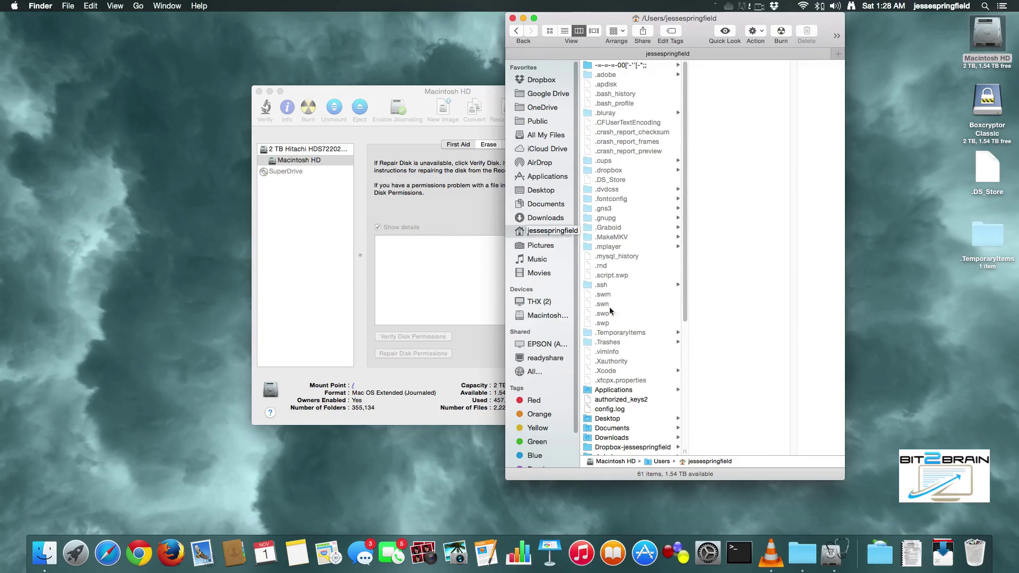
click(641, 419)
click(645, 429)
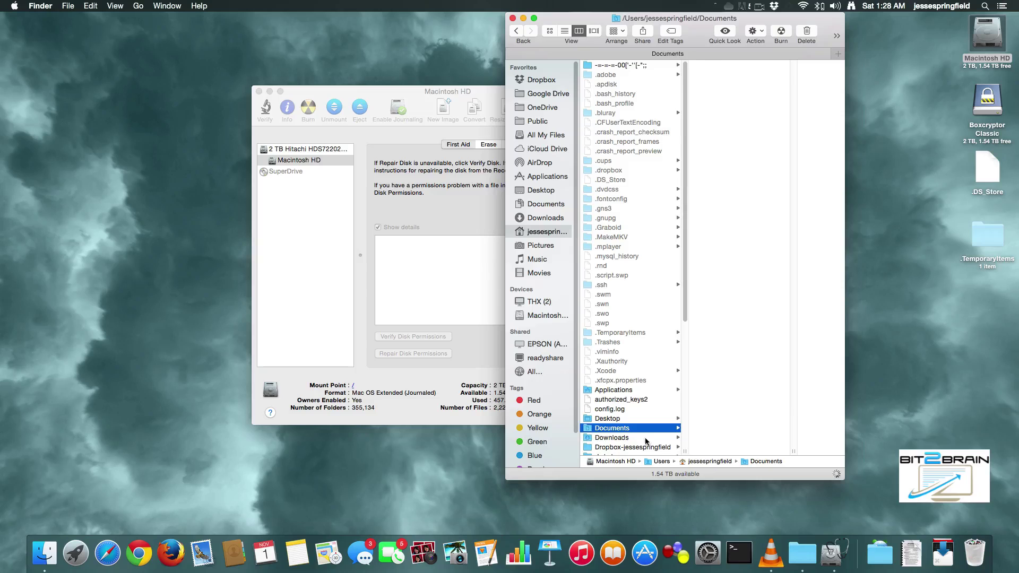
click(649, 438)
scroll(654, 428, down, 3)
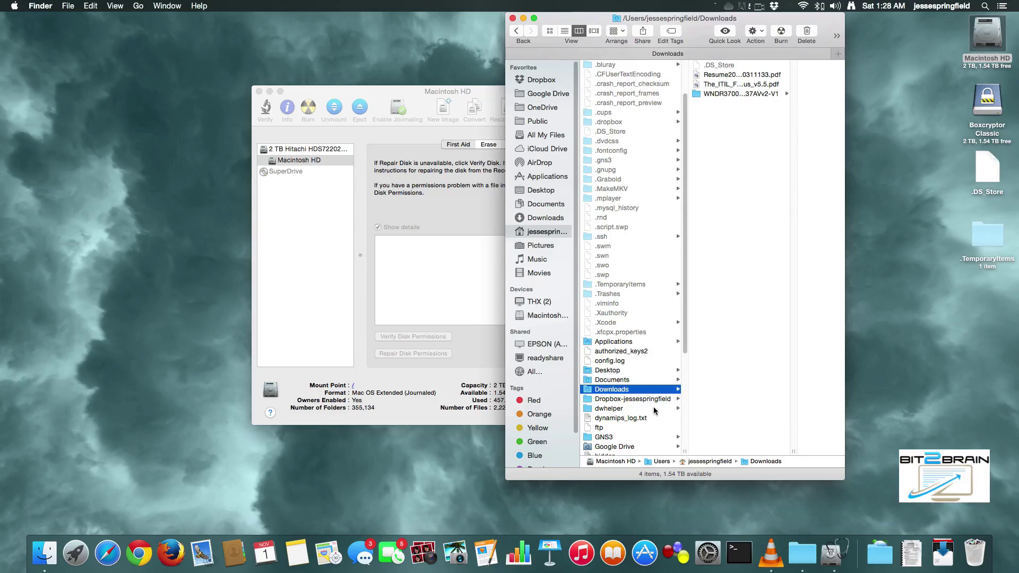
click(513, 18)
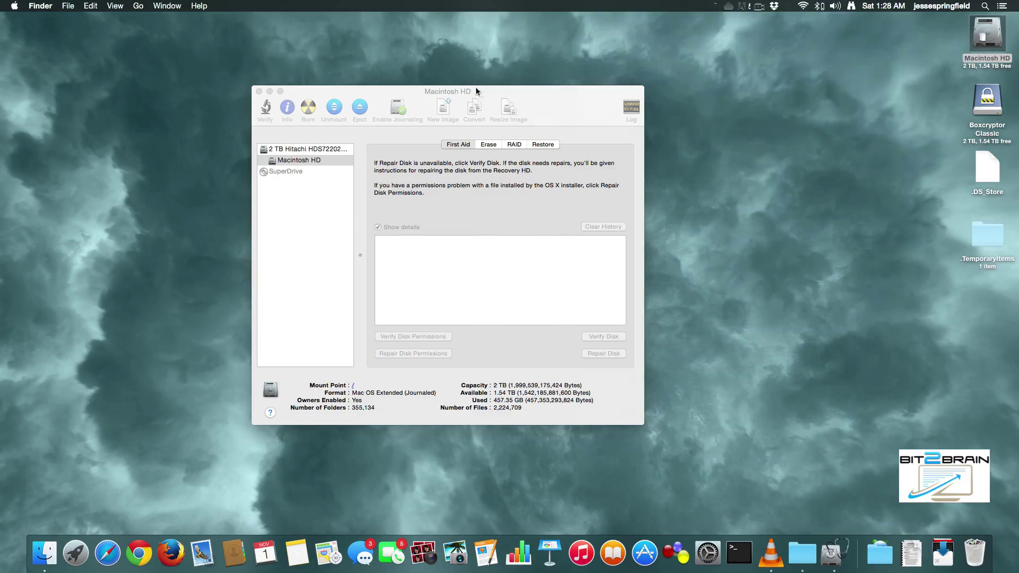
Close Disk Utility and open Users & Groups' Login Items in System Preferences.
click(259, 91)
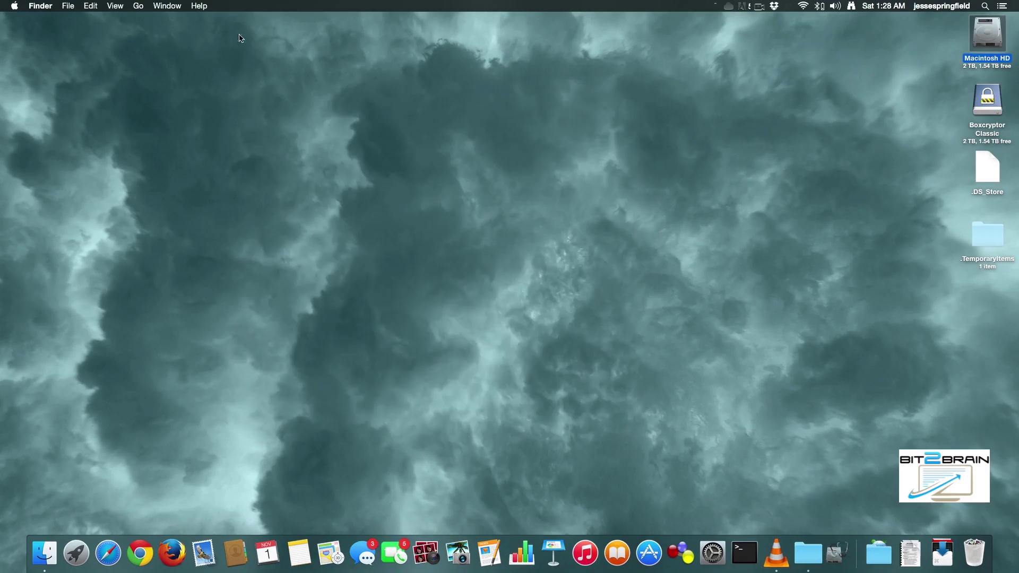
click(14, 6)
click(26, 35)
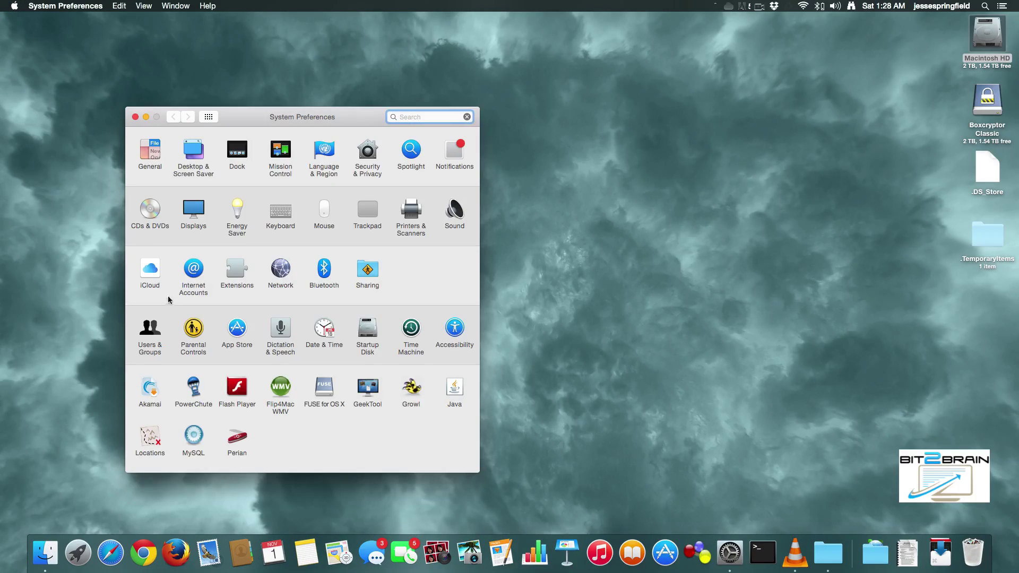
click(148, 326)
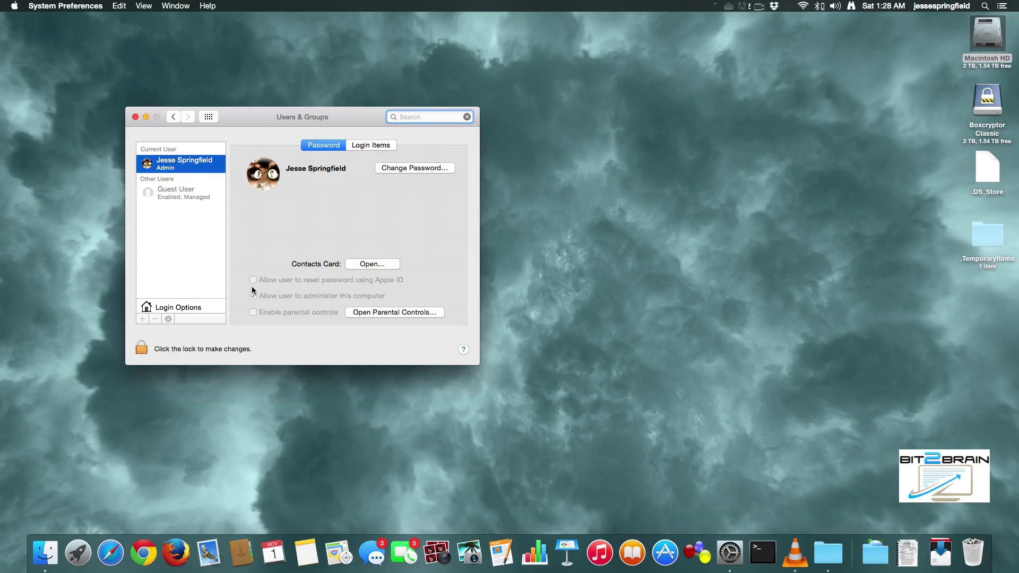
click(371, 145)
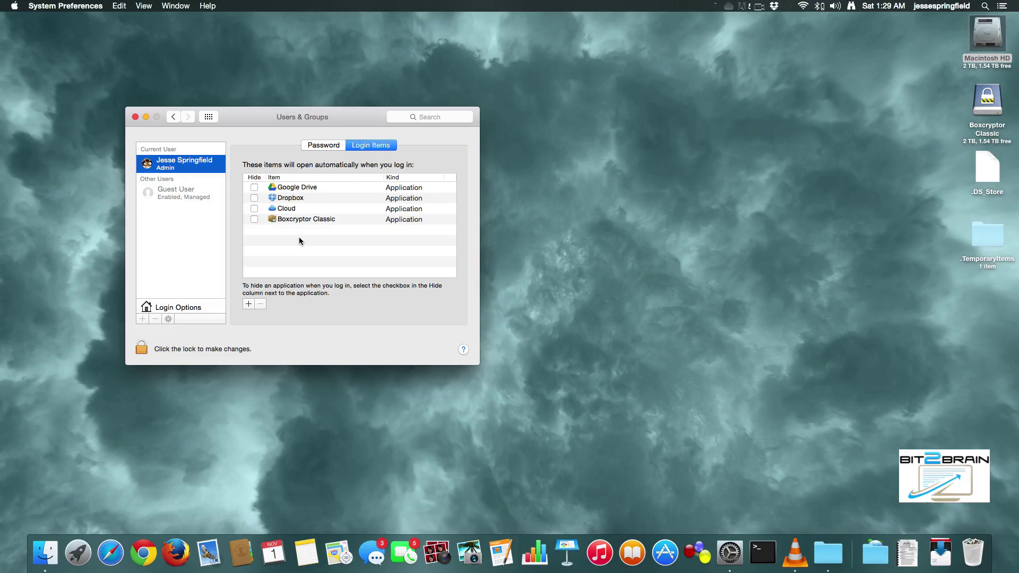
Close the System Preferences window to return to the Finder desktop with its drive icons.
click(136, 117)
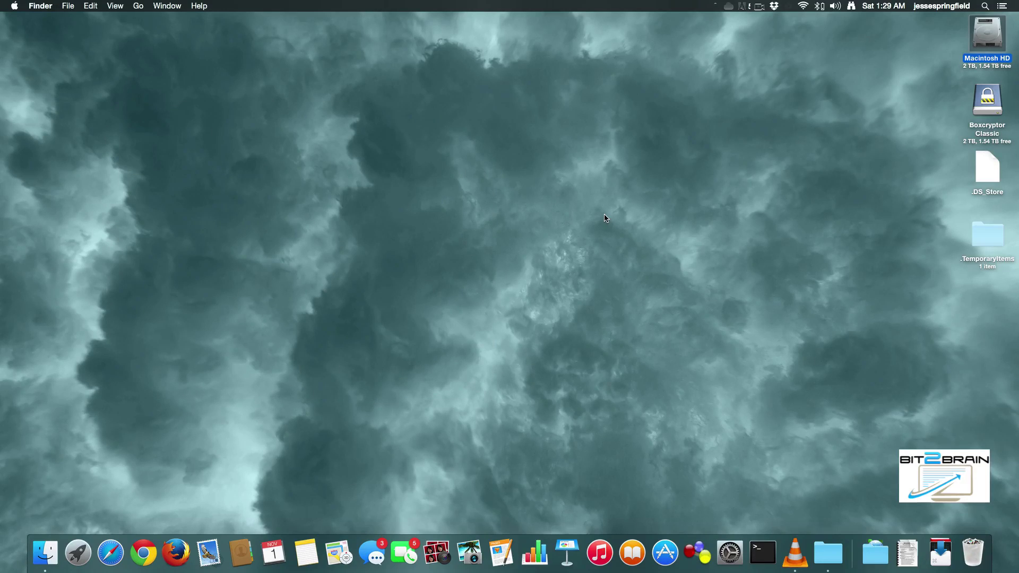